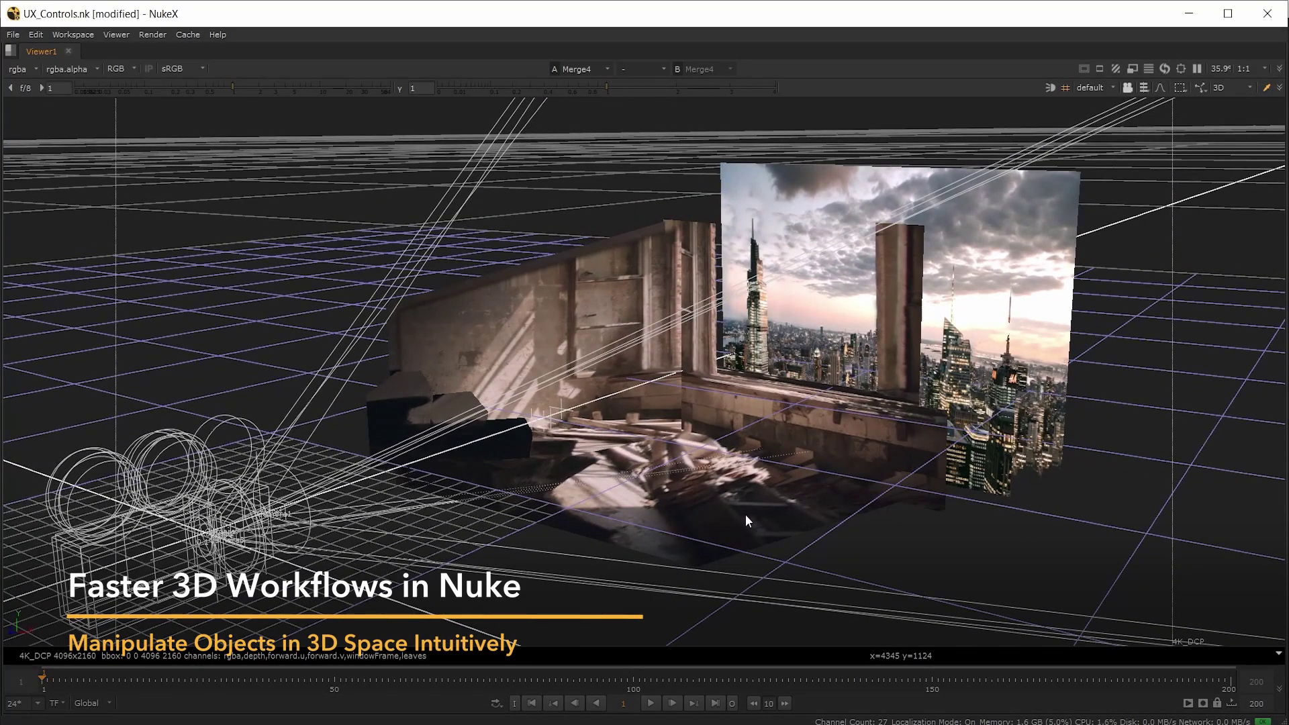
Restore the multi-pane layout and open the properties of the wall's Card9 node in the node graph
{"action": "key", "text": "space"}
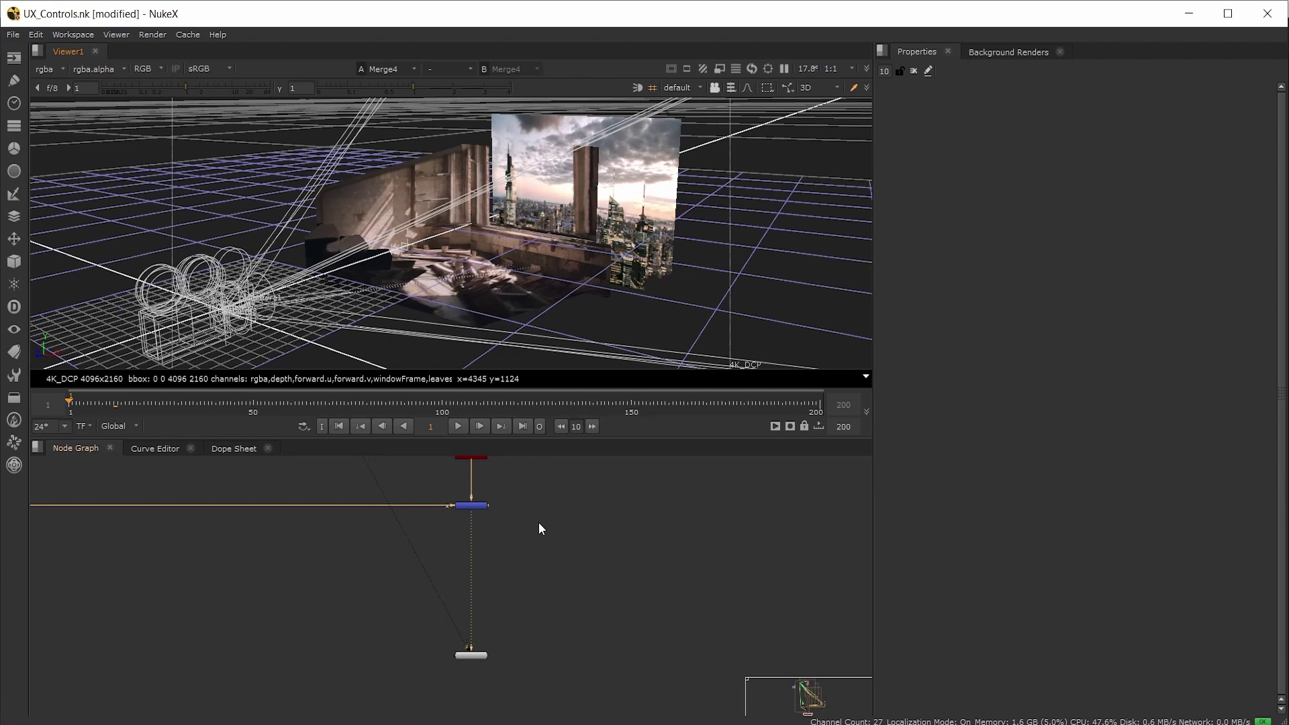
{"action": "middle_click", "coordinate": [539, 523]}
{"action": "scroll", "coordinate": [462, 610], "scroll_direction": "up", "scroll_amount": 5}
{"action": "middle_click_drag", "start_coordinate": [462, 611], "coordinate": [469, 637]}
{"action": "scroll", "coordinate": [469, 571], "scroll_direction": "up", "scroll_amount": 3}
{"action": "scroll", "coordinate": [464, 558], "scroll_direction": "up", "scroll_amount": 2}
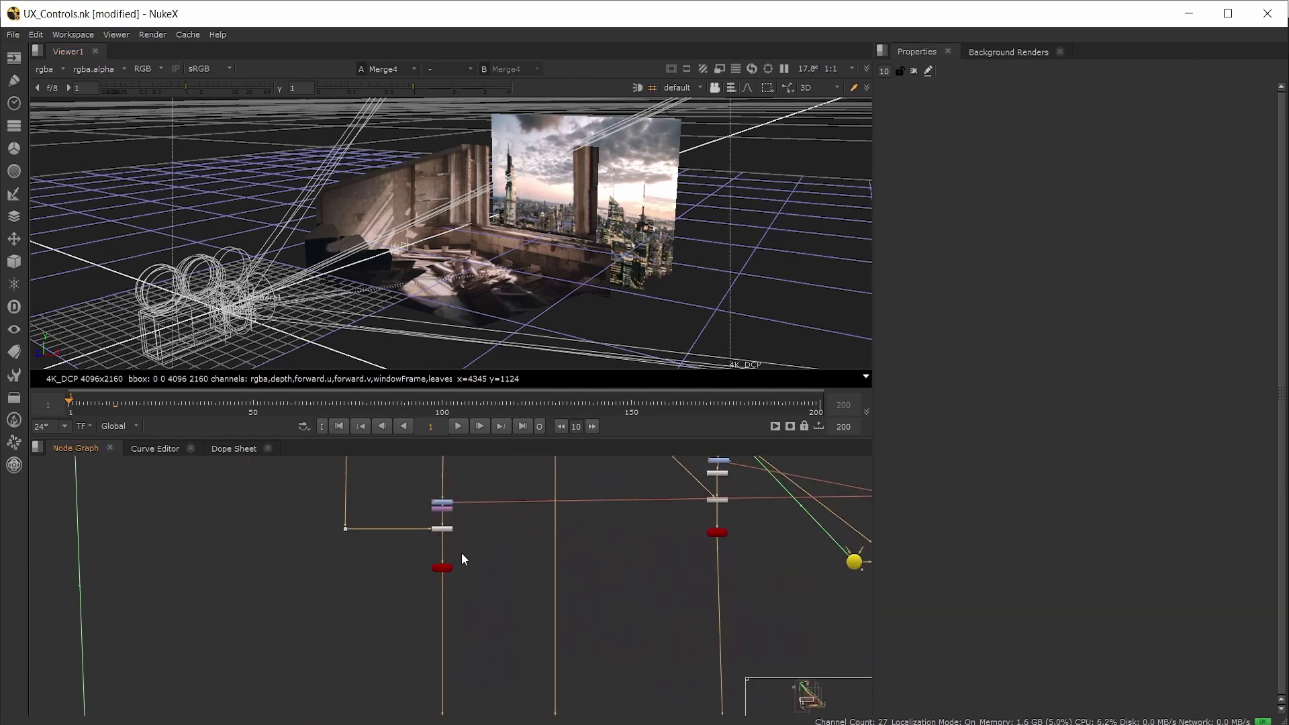
{"action": "double_click", "coordinate": [441, 568]}
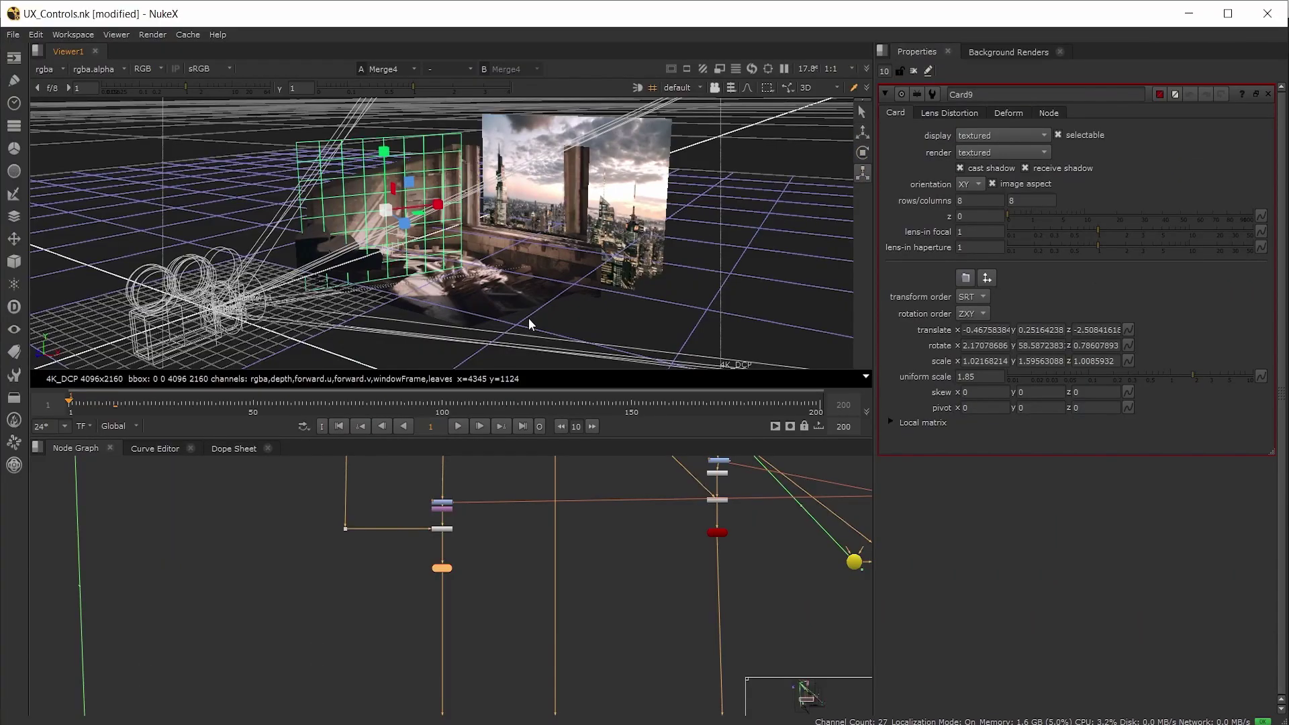
Cycle the wall card's viewer handles through select, translate and rotate modes, ending in translate mode
{"action": "key", "text": "q"}
{"action": "key", "text": "w"}
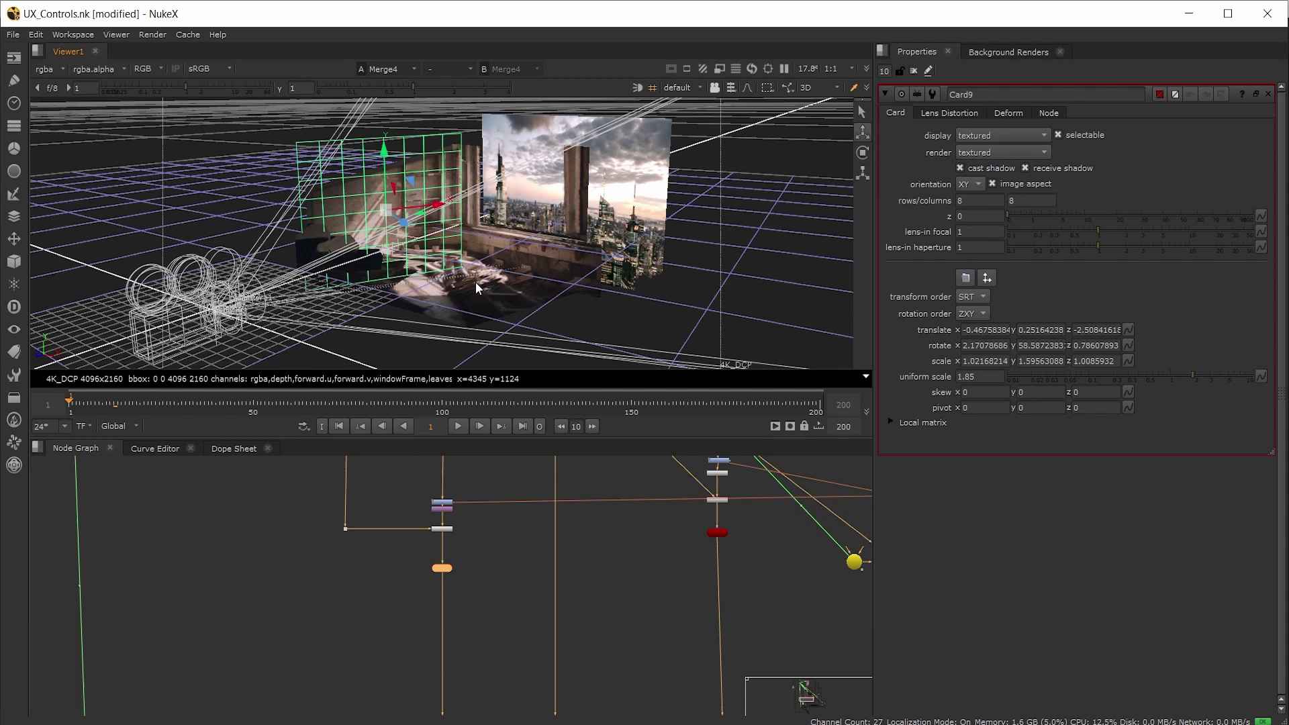
{"action": "key", "text": "e"}
{"action": "key", "text": "w"}
Examine the 3D hotkeys setting in the Viewer Handles preferences
{"action": "left_click", "coordinate": [36, 34]}
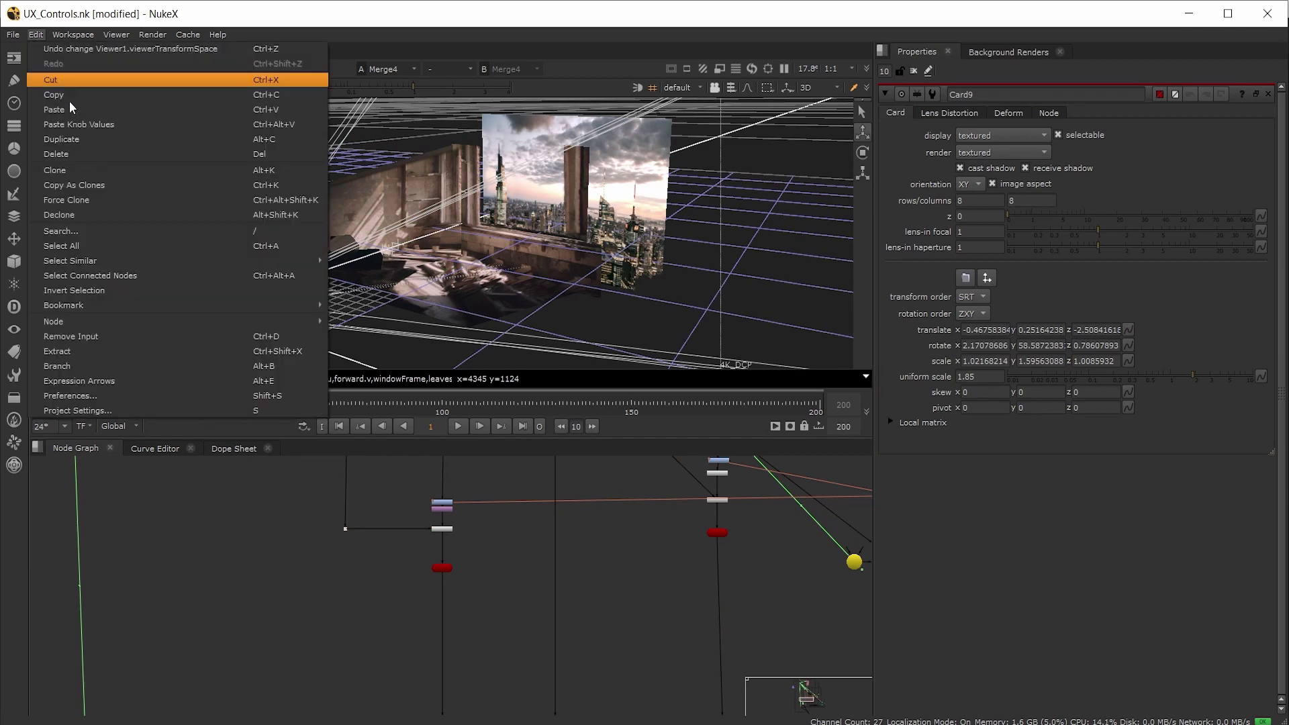
{"action": "left_click", "coordinate": [101, 396]}
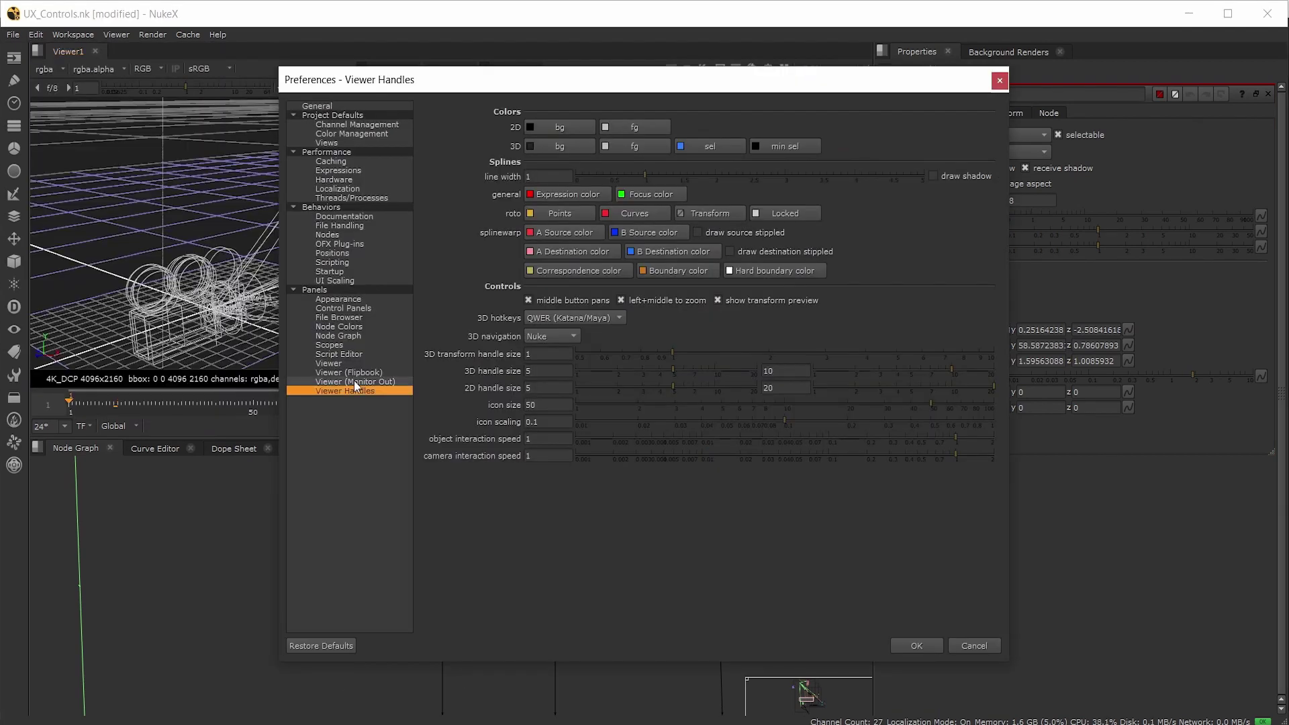
{"action": "left_click", "coordinate": [593, 318]}
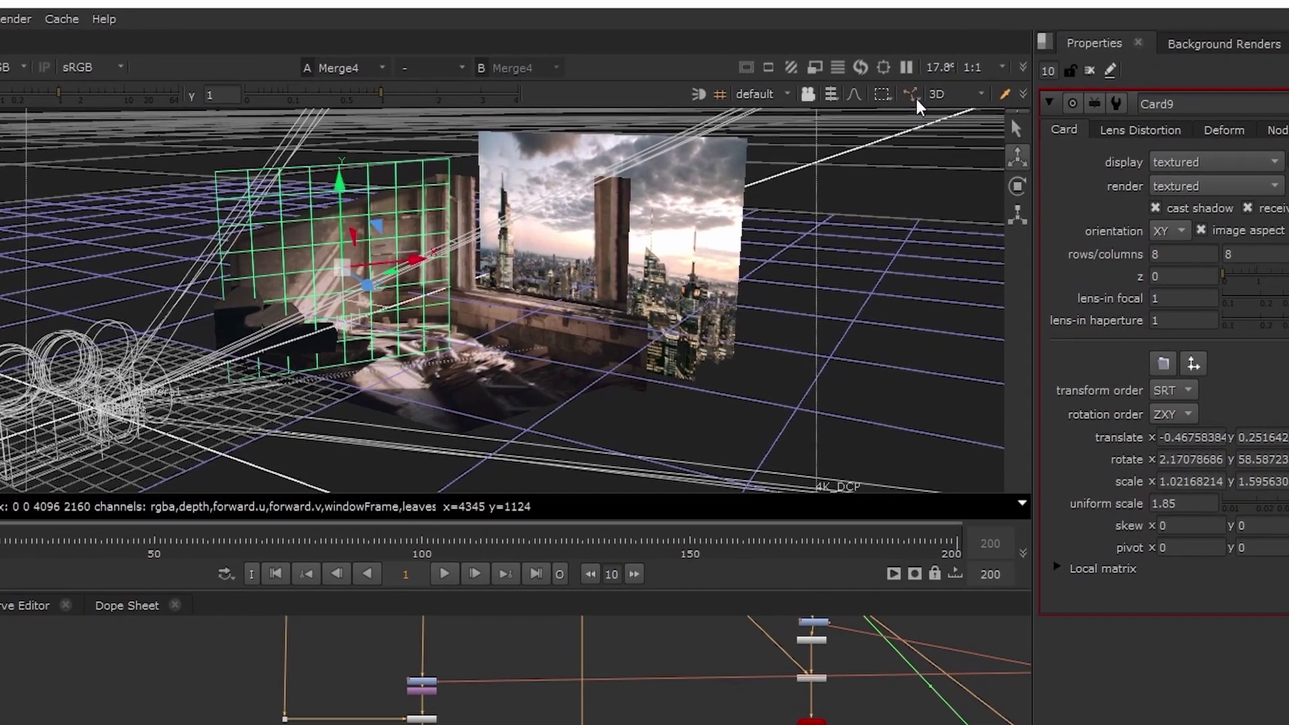
Try the Screen transform space on the wall card's handles and set the transform space to World
{"action": "left_click", "coordinate": [787, 88]}
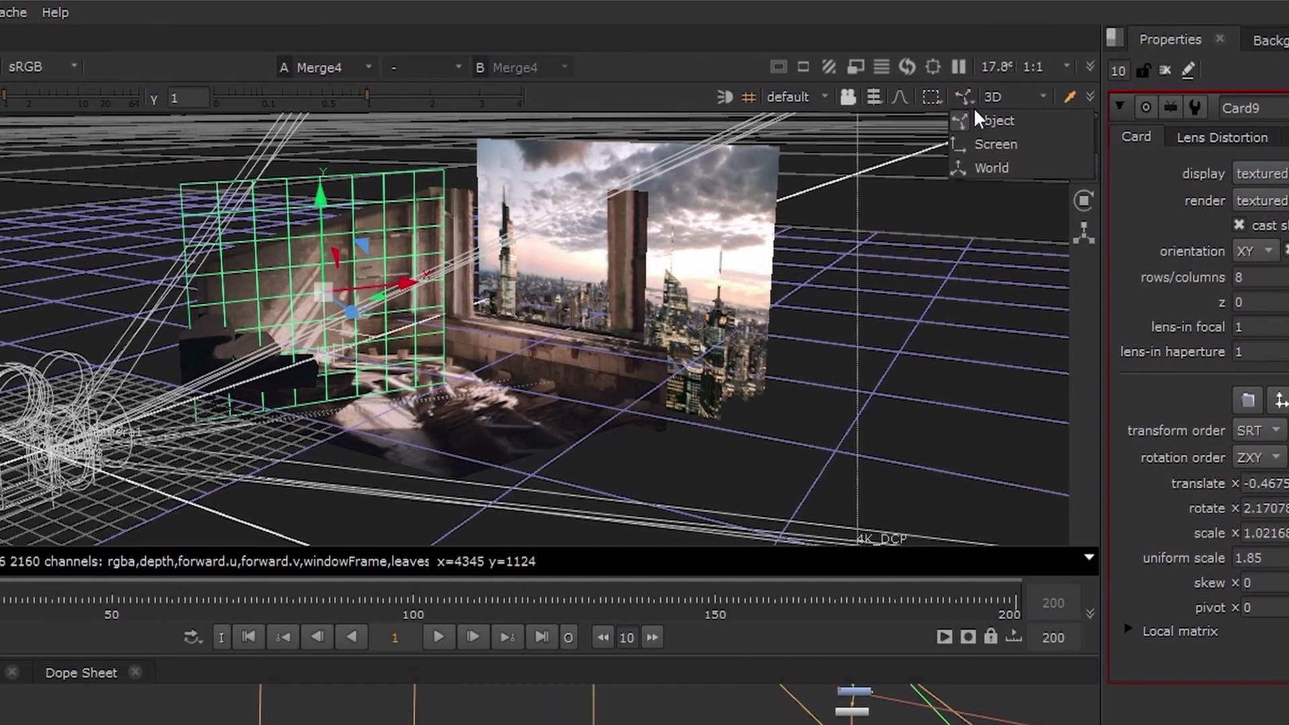
{"action": "left_click", "coordinate": [1064, 142]}
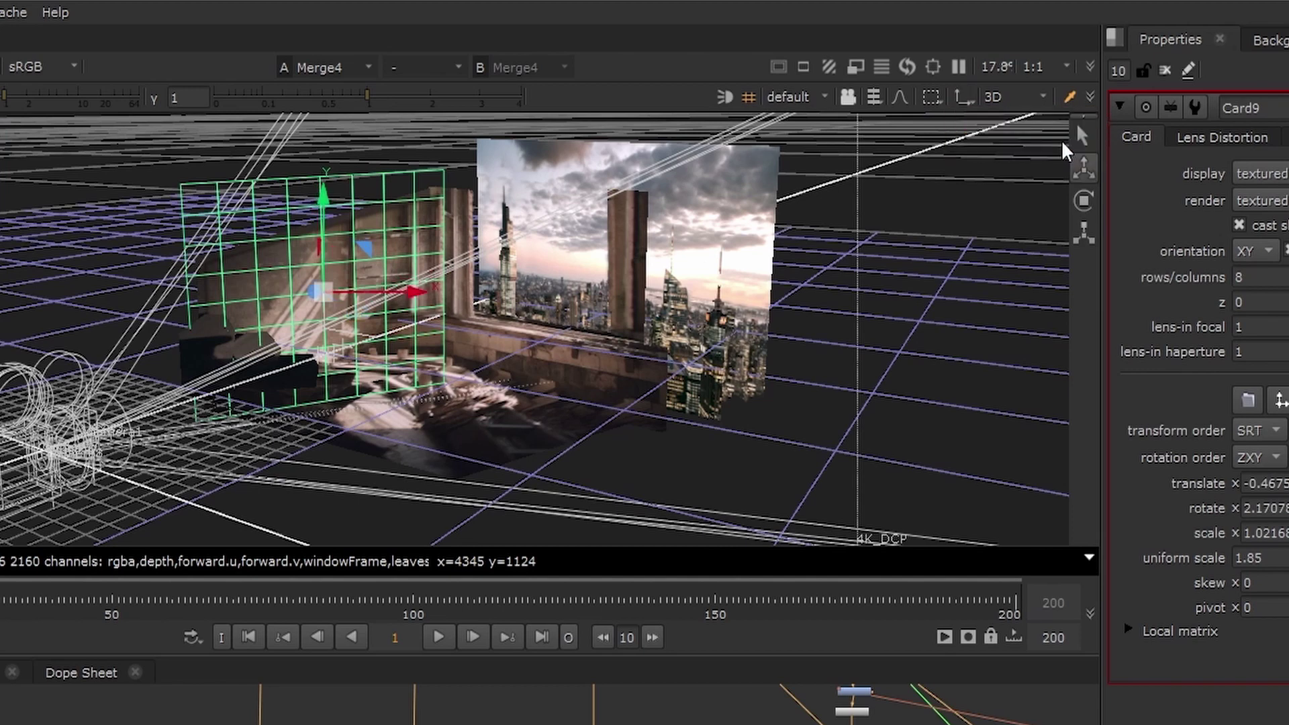
{"action": "left_click", "coordinate": [969, 100]}
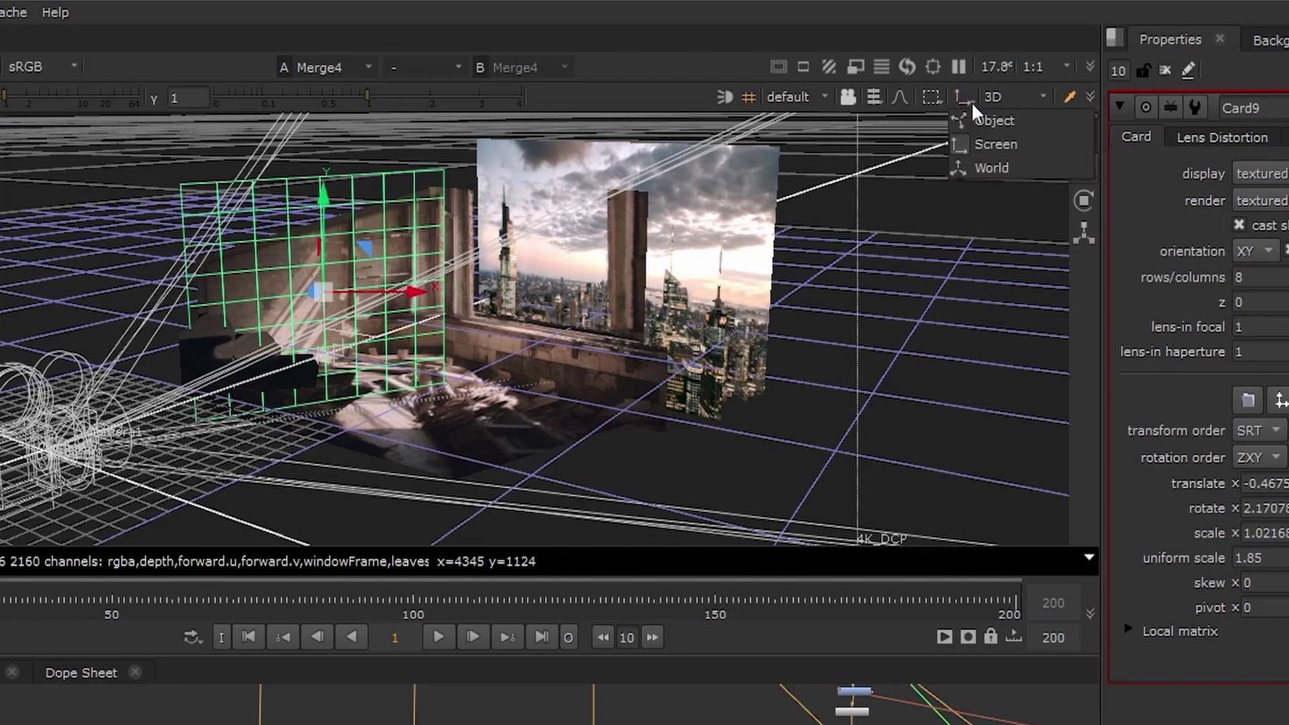
{"action": "left_click", "coordinate": [1001, 166]}
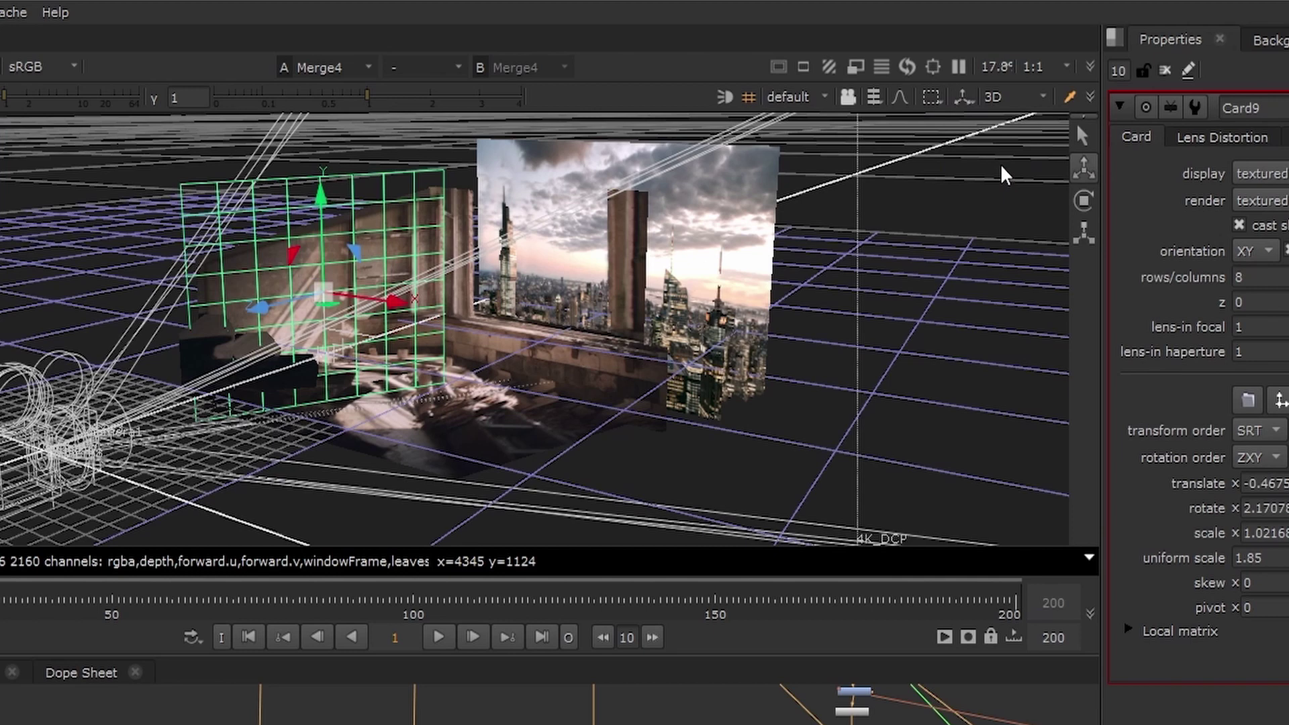
{"action": "left_click", "coordinate": [964, 97]}
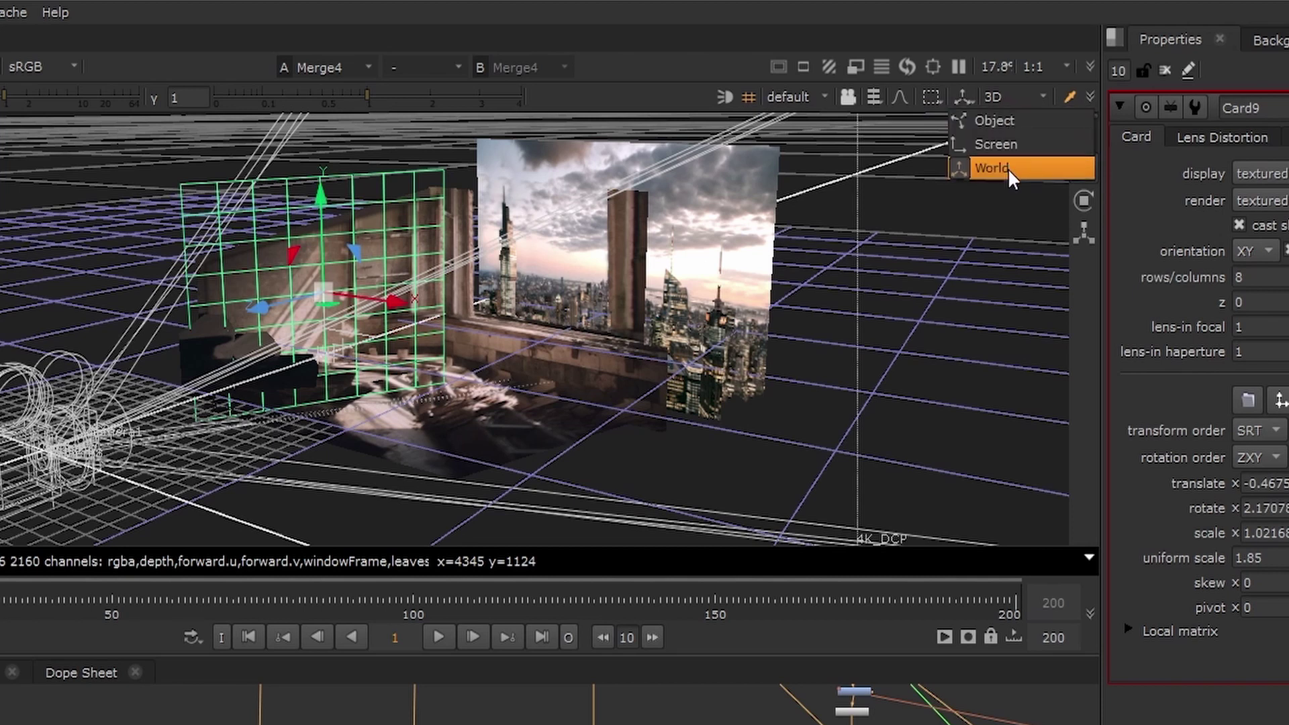
{"action": "left_click", "coordinate": [984, 228]}
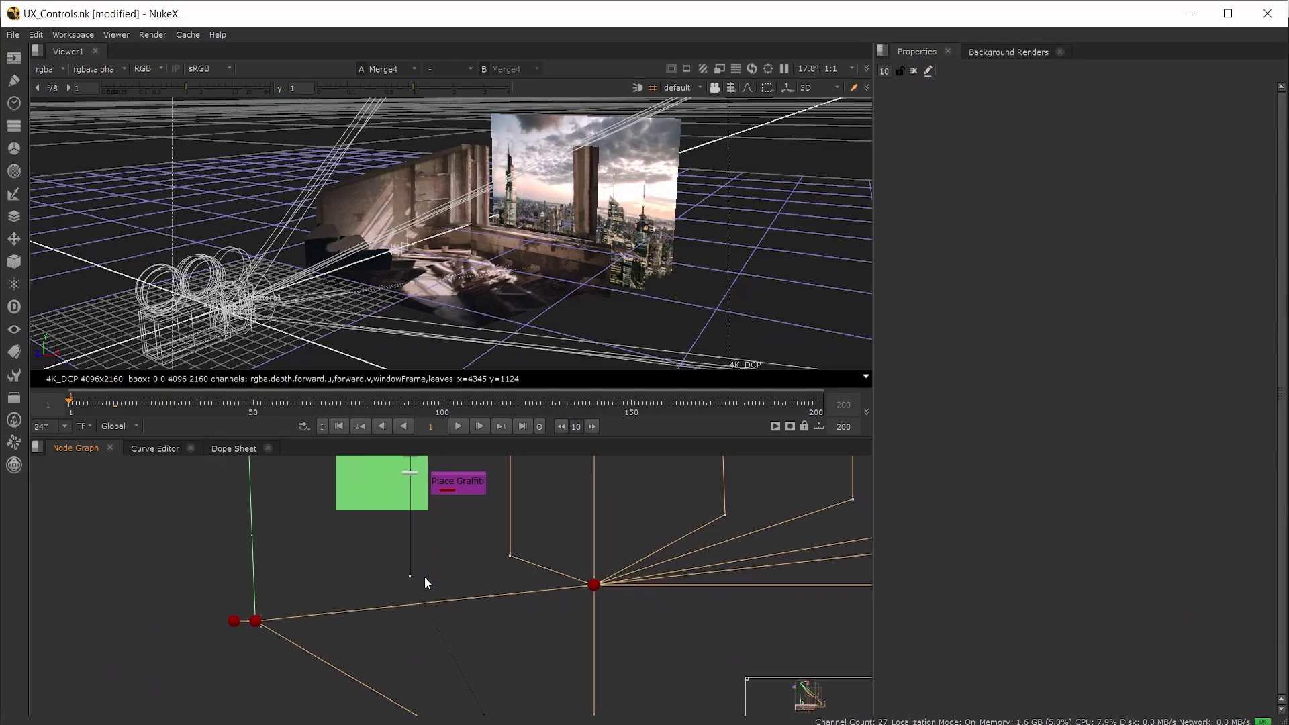
Preview the graffiti speech bubble at the dot below the Place Graffiti branch, and return the viewer to Merge4
{"action": "middle_click_drag", "start_coordinate": [425, 578], "coordinate": [466, 470], "text": "alt"}
{"action": "left_click", "coordinate": [398, 519]}
{"action": "key", "text": "1"}
{"action": "key", "text": "f"}
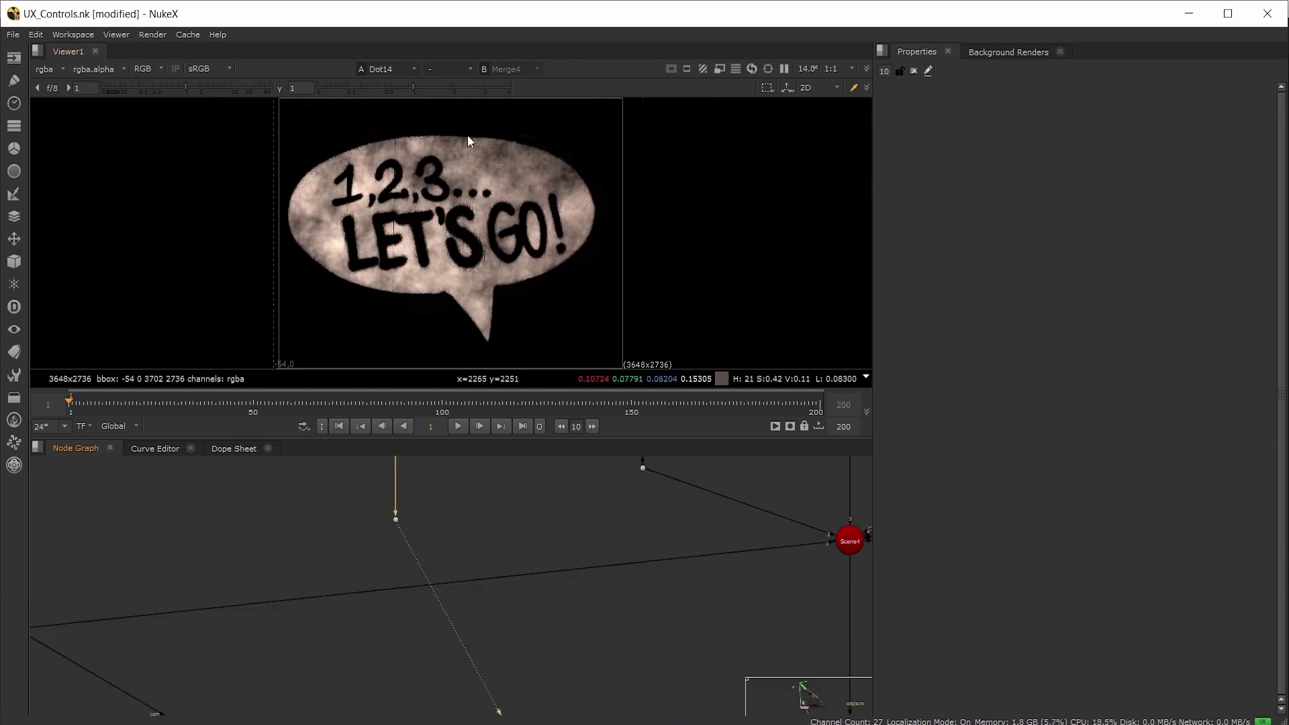
{"action": "key", "text": "1"}
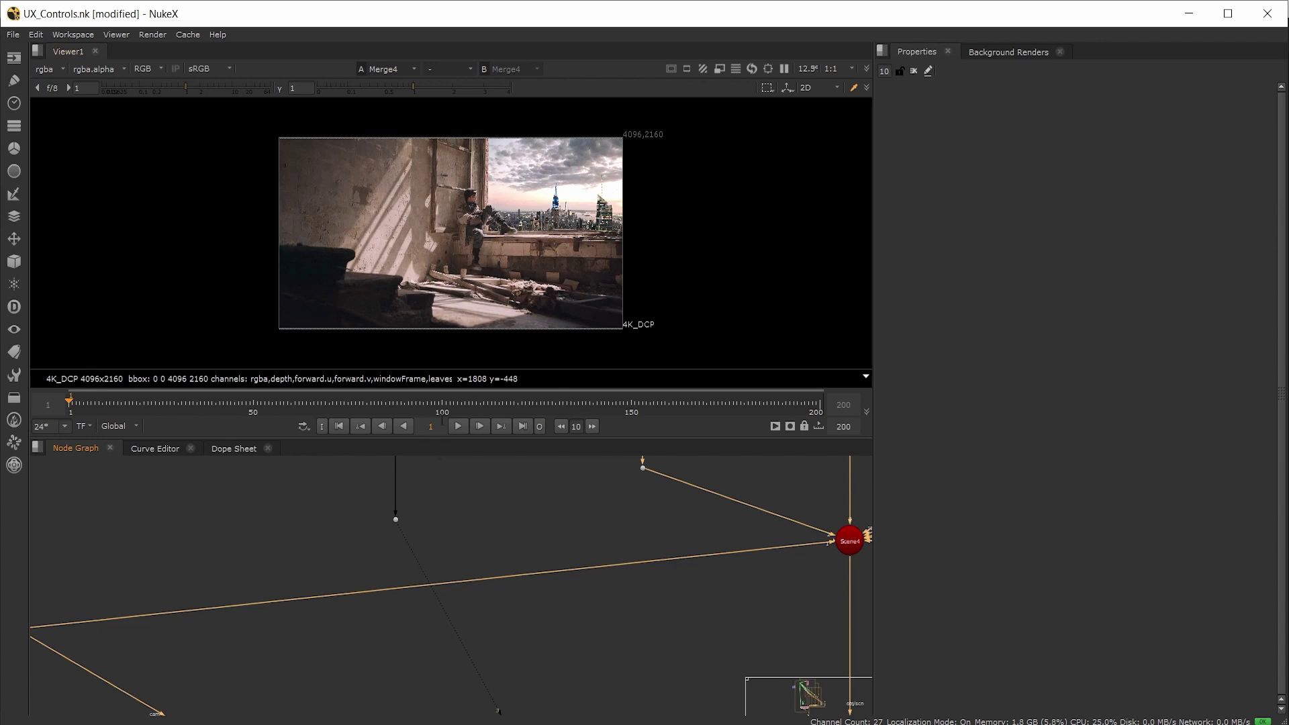
Switch the viewer to 3D, add a Card node below the graffiti dot and show that card in the viewer
{"action": "key", "text": "Tab"}
{"action": "key", "text": "Tab"}
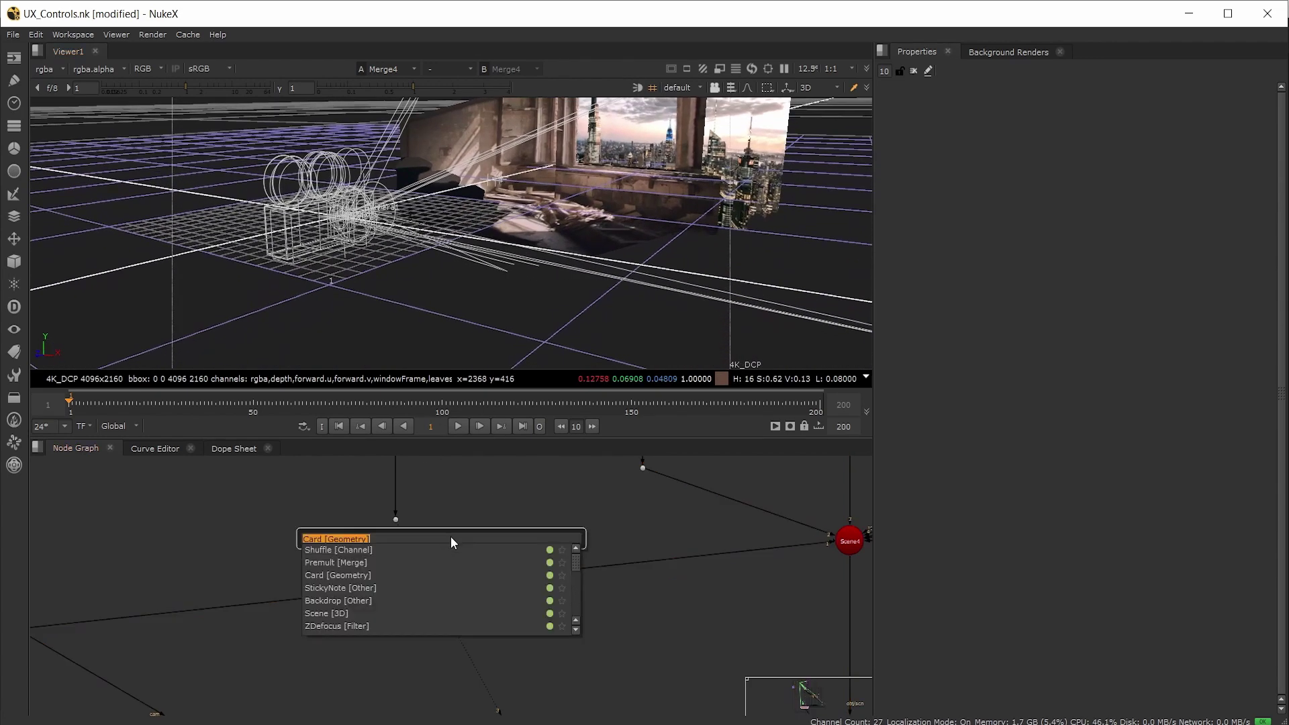
{"action": "type", "text": "card"}
{"action": "left_click", "coordinate": [338, 552]}
{"action": "left_click_drag", "start_coordinate": [489, 526], "coordinate": [418, 536]}
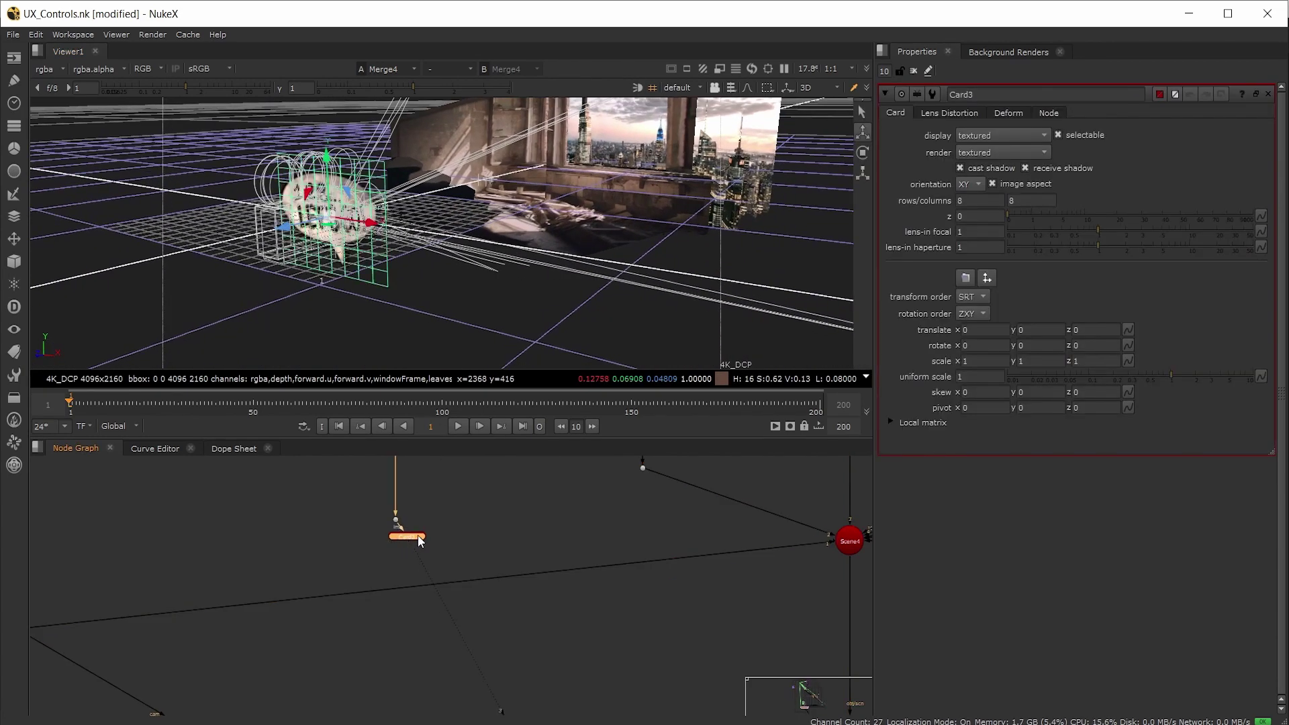
{"action": "key", "text": "3"}
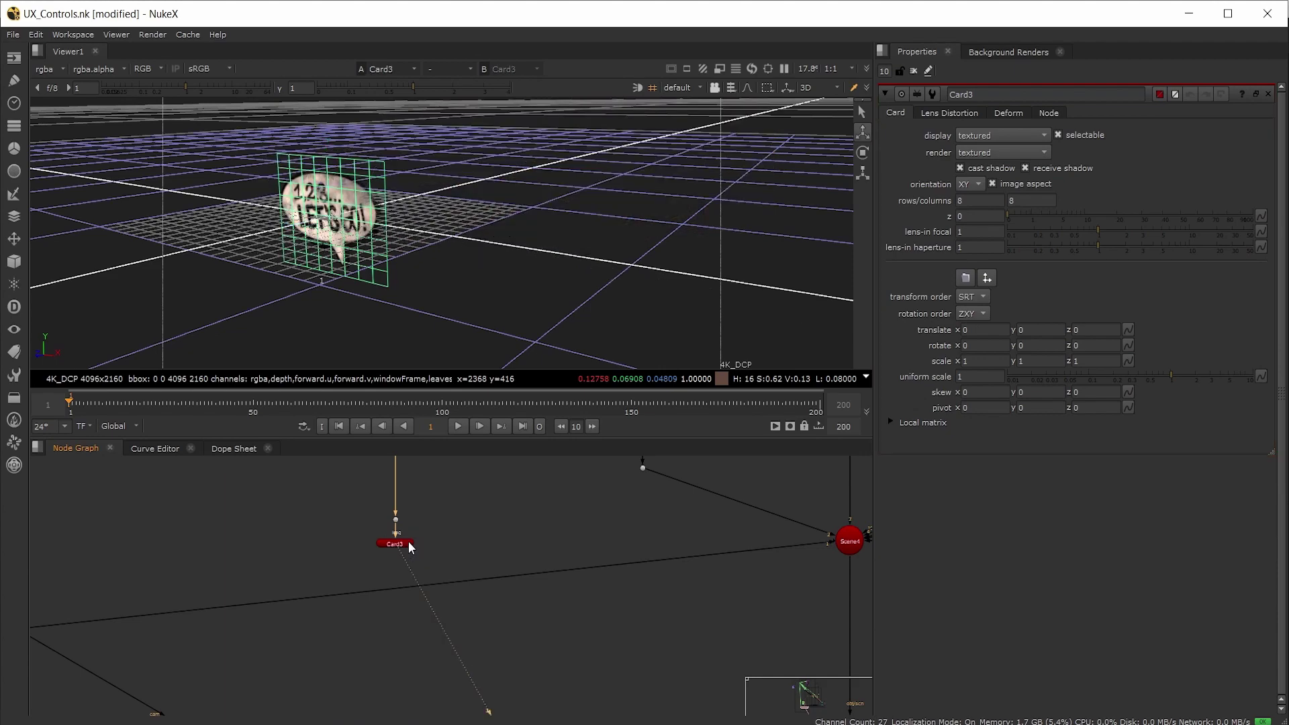
Move the graffiti card's pivot to the tip of the speech bubble, about X 0.105, Y -0.3
{"action": "left_click", "coordinate": [399, 545]}
{"action": "left_click_drag", "start_coordinate": [266, 301], "coordinate": [401, 277], "text": "ctrl"}
{"action": "scroll", "coordinate": [402, 278], "scroll_direction": "up", "scroll_amount": 5}
{"action": "middle_click_drag", "start_coordinate": [444, 239], "coordinate": [503, 243]}
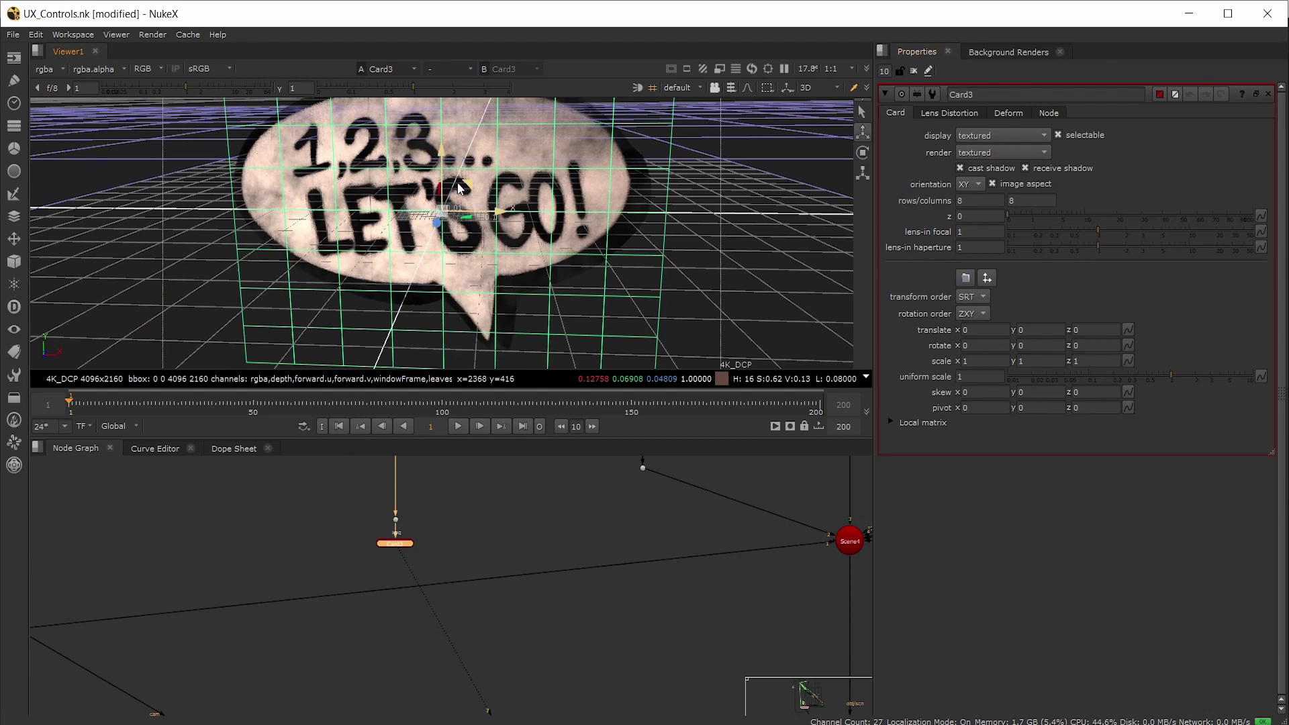
{"action": "left_click_drag", "start_coordinate": [452, 180], "coordinate": [530, 336], "text": "ctrl+alt"}
{"action": "middle_click_drag", "start_coordinate": [530, 336], "coordinate": [534, 266]}
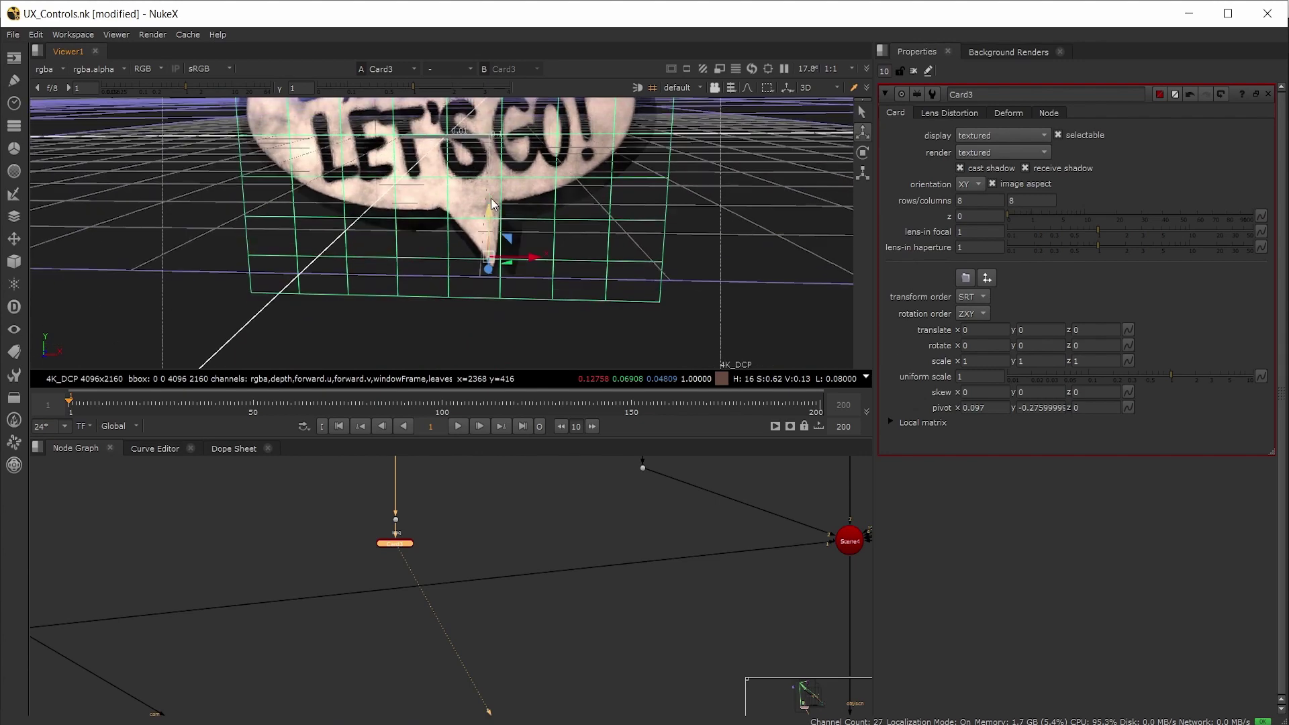
{"action": "left_click_drag", "start_coordinate": [488, 201], "coordinate": [488, 212], "text": "ctrl+alt"}
{"action": "left_click_drag", "start_coordinate": [531, 268], "coordinate": [535, 269], "text": "ctrl+alt"}
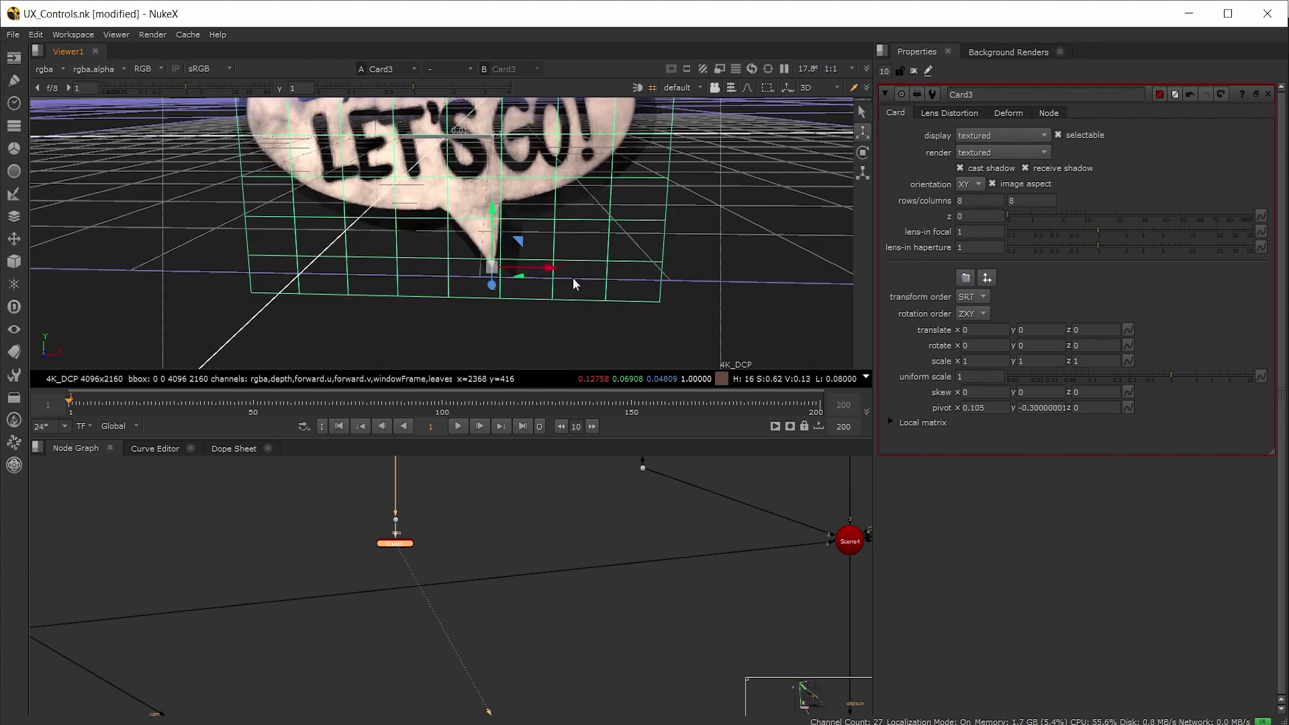
View the Scene4 node and connect the graffiti card to it
{"action": "middle_click_drag", "start_coordinate": [524, 292], "coordinate": [487, 353]}
{"action": "left_click_drag", "start_coordinate": [486, 353], "coordinate": [556, 306], "text": "ctrl"}
{"action": "scroll", "coordinate": [565, 244], "scroll_direction": "down", "scroll_amount": 4}
{"action": "left_click_drag", "start_coordinate": [401, 545], "coordinate": [437, 540]}
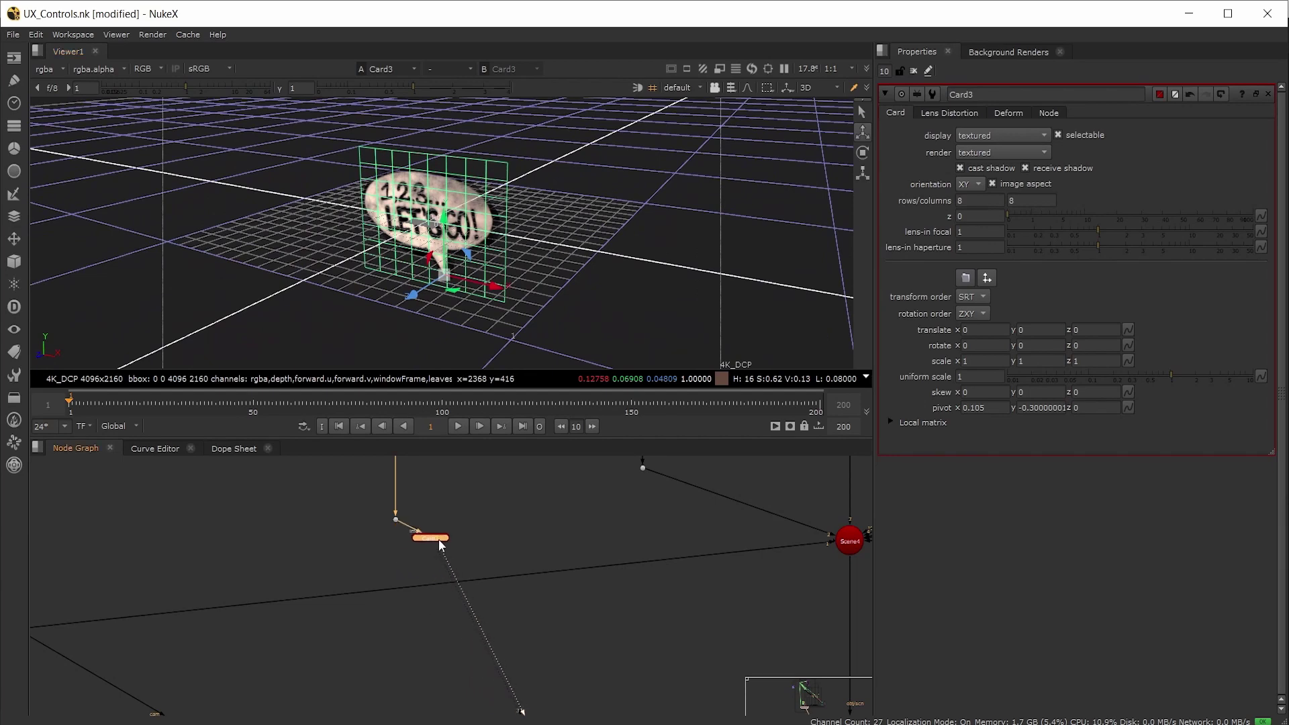
{"action": "left_click", "coordinate": [850, 543]}
{"action": "key", "text": "1"}
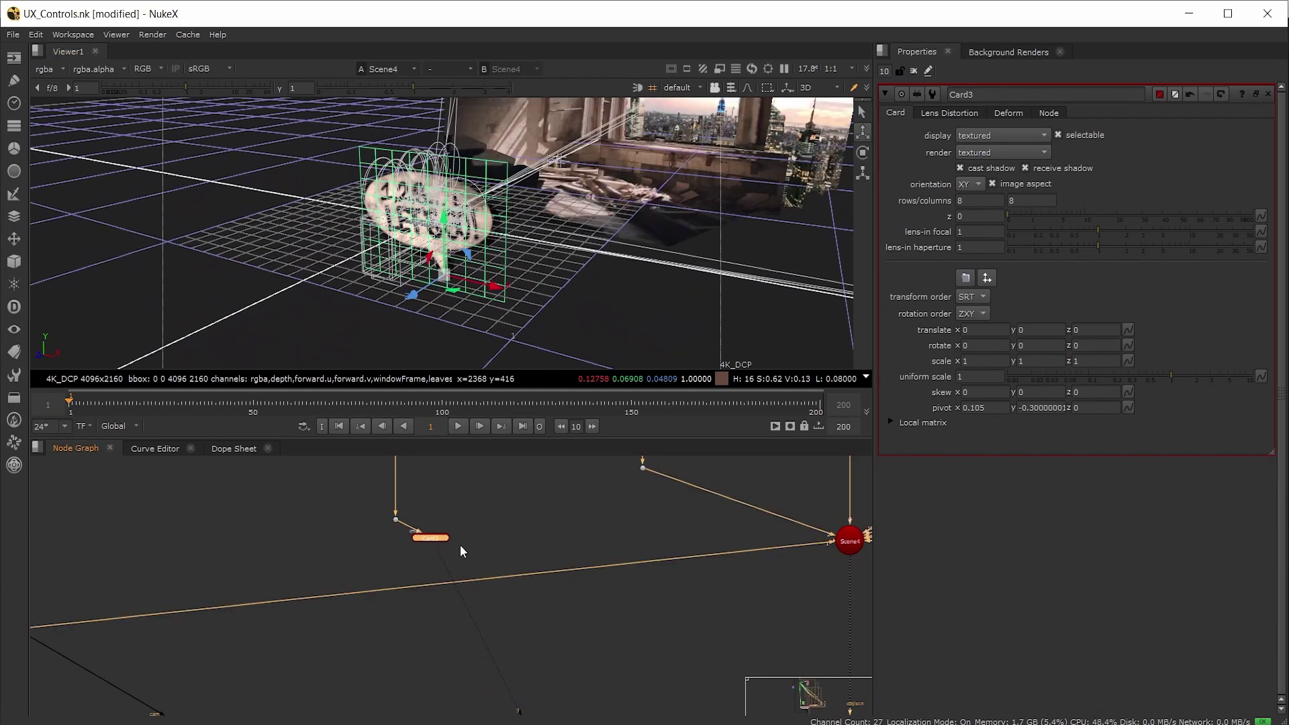
{"action": "left_click_drag", "start_coordinate": [436, 546], "coordinate": [842, 546]}
{"action": "left_click", "coordinate": [440, 539]}
Move the graffiti card back into the room to about Z -2.3 and set the transform space to World
{"action": "left_click_drag", "start_coordinate": [417, 294], "coordinate": [545, 222]}
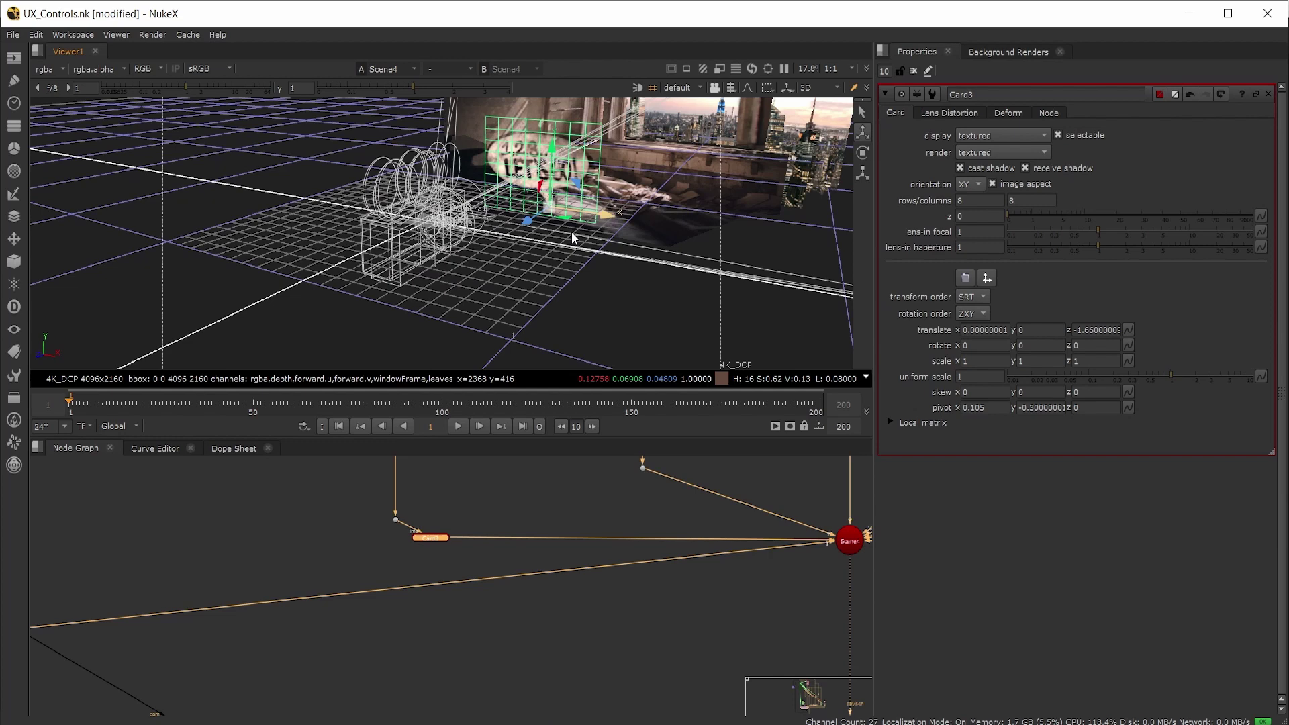
{"action": "scroll", "coordinate": [571, 249], "scroll_direction": "up", "scroll_amount": 3}
{"action": "left_click", "coordinate": [788, 89]}
{"action": "left_click", "coordinate": [817, 132]}
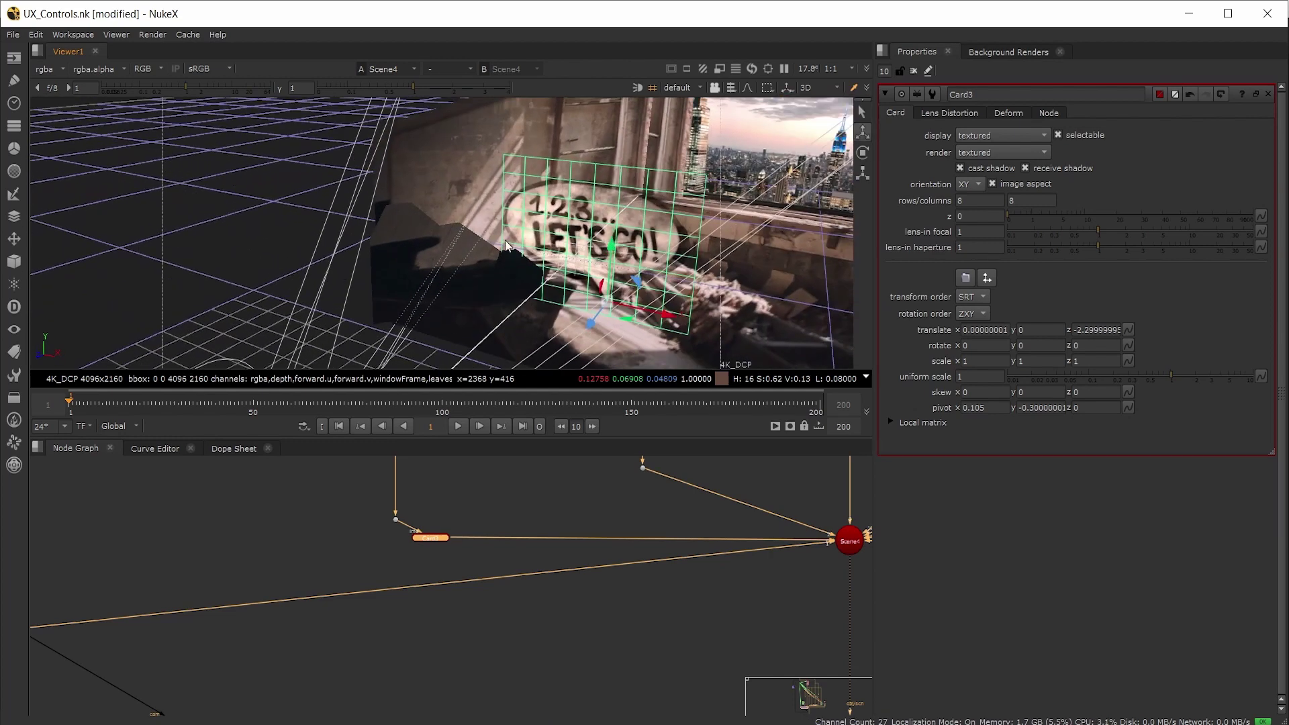
Rotate the graffiti card about 57 degrees around Y and move it to about X -0.43, Z -2.73
{"action": "left_click", "coordinate": [862, 153]}
{"action": "left_click_drag", "start_coordinate": [584, 322], "coordinate": [484, 219]}
{"action": "left_click", "coordinate": [863, 133]}
Set the transform space to Object, raise the graffiti card to about Y 0.23 and rotate it to about 63.3 degrees around Y
{"action": "left_click", "coordinate": [791, 87]}
{"action": "left_click", "coordinate": [802, 104]}
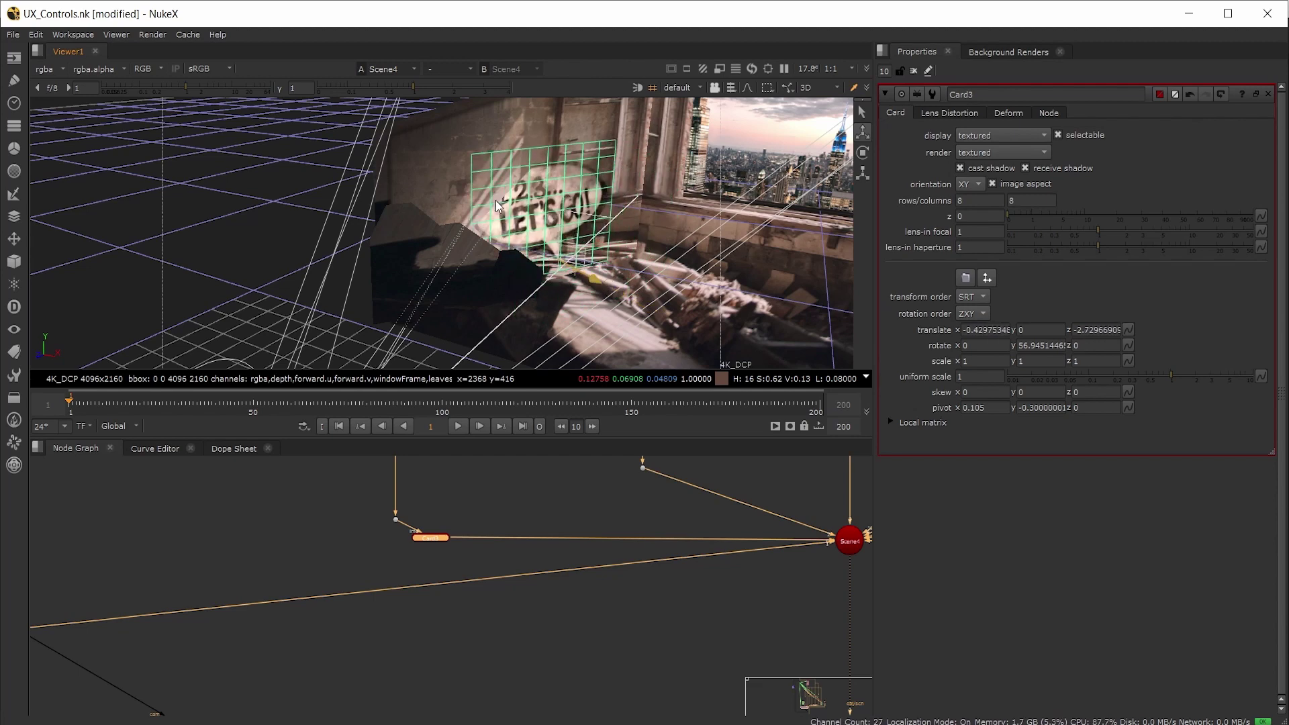
{"action": "left_click_drag", "start_coordinate": [562, 204], "coordinate": [658, 190]}
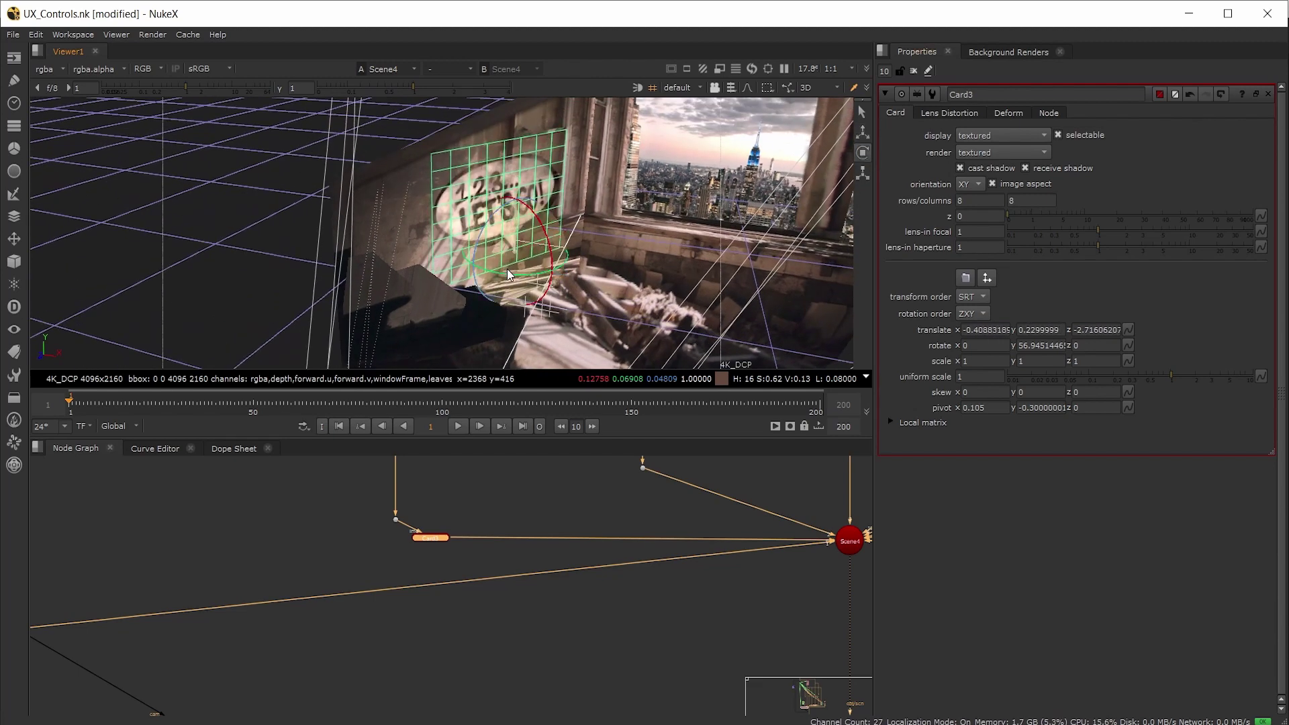
{"action": "mouse_move", "coordinate": [506, 269]}
{"action": "left_mouse_down", "text": "ctrl"}
{"action": "mouse_move", "coordinate": [561, 280]}
{"action": "mouse_move", "coordinate": [505, 283]}
{"action": "left_mouse_up", "text": "ctrl"}
Look through Camera1 and, in Screen transform space, raise the graffiti card to about Y 0.29
{"action": "left_click", "coordinate": [699, 88]}
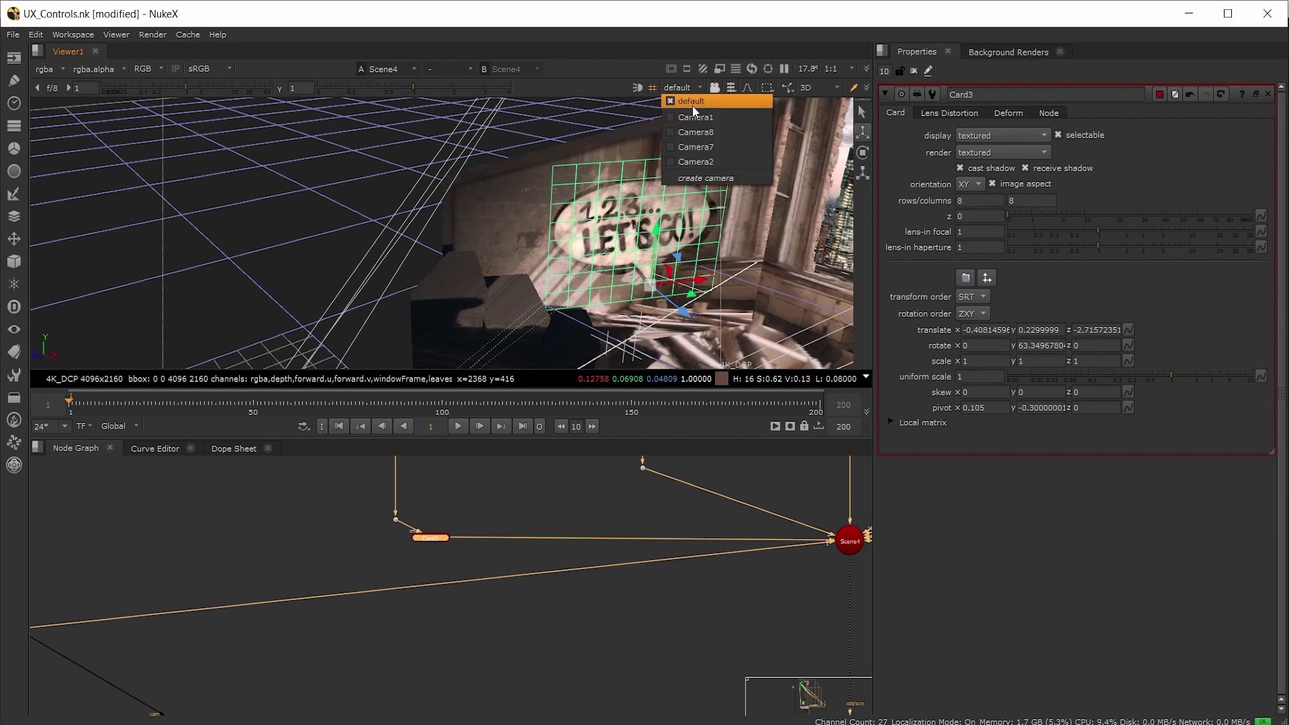
{"action": "left_click", "coordinate": [702, 119]}
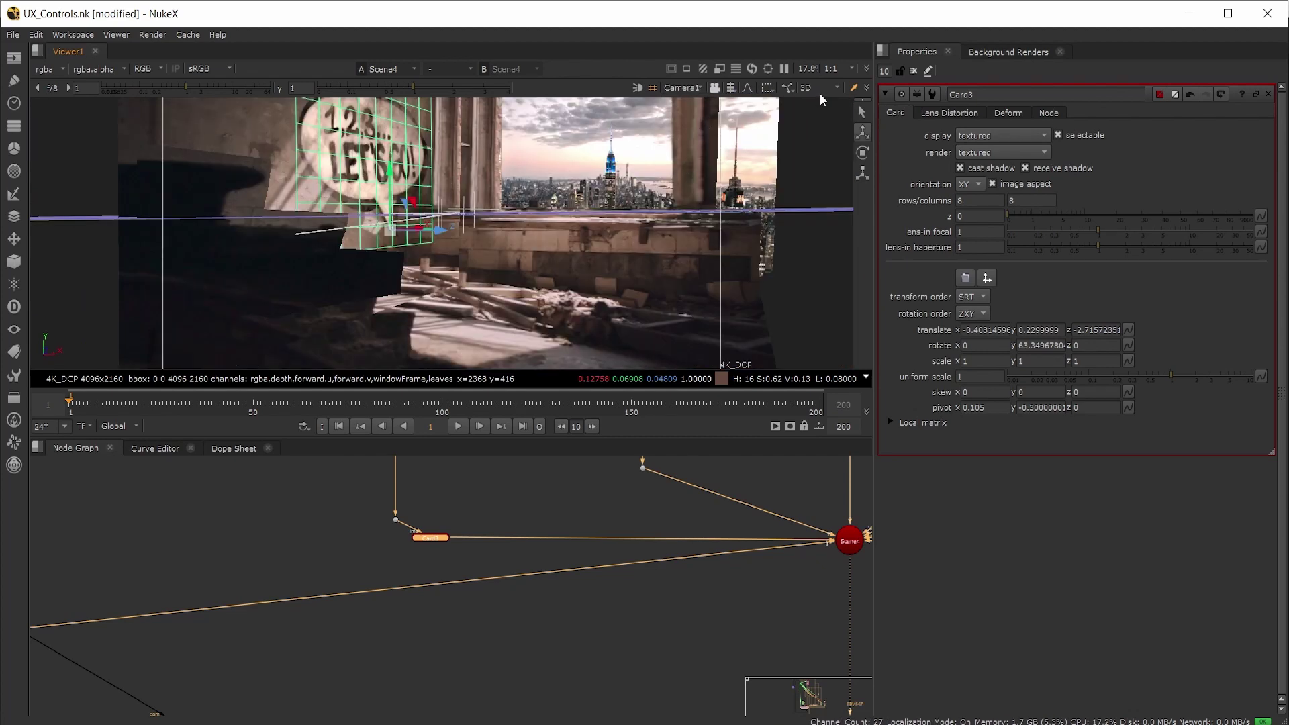
{"action": "left_click", "coordinate": [788, 87]}
{"action": "left_click", "coordinate": [816, 115]}
{"action": "left_click_drag", "start_coordinate": [389, 175], "coordinate": [387, 157]}
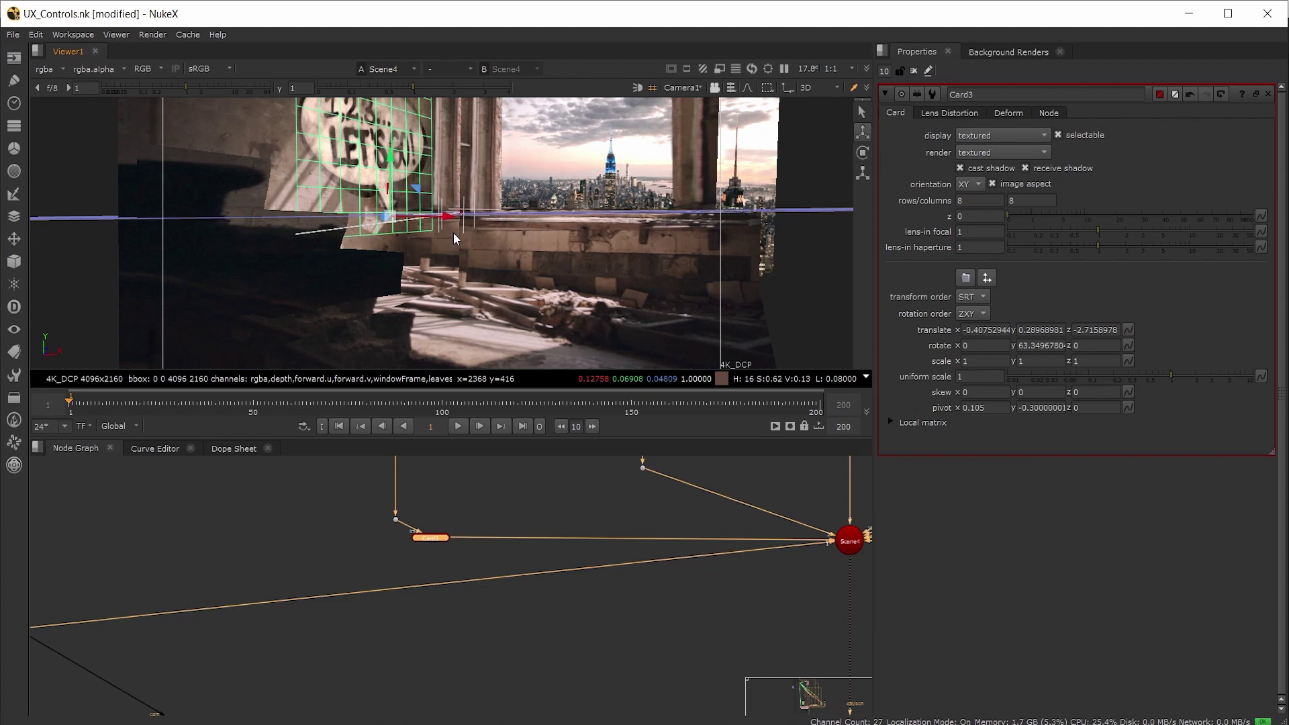
Scale the graffiti card to about 0.91, 0.82, 0.84 and raise it to about Y 0.35
{"action": "key", "text": "r"}
{"action": "mouse_move", "coordinate": [417, 191]}
{"action": "left_mouse_down"}
{"action": "mouse_move", "coordinate": [387, 140]}
{"action": "mouse_move", "coordinate": [416, 180]}
{"action": "left_mouse_up"}
{"action": "key", "text": "w"}
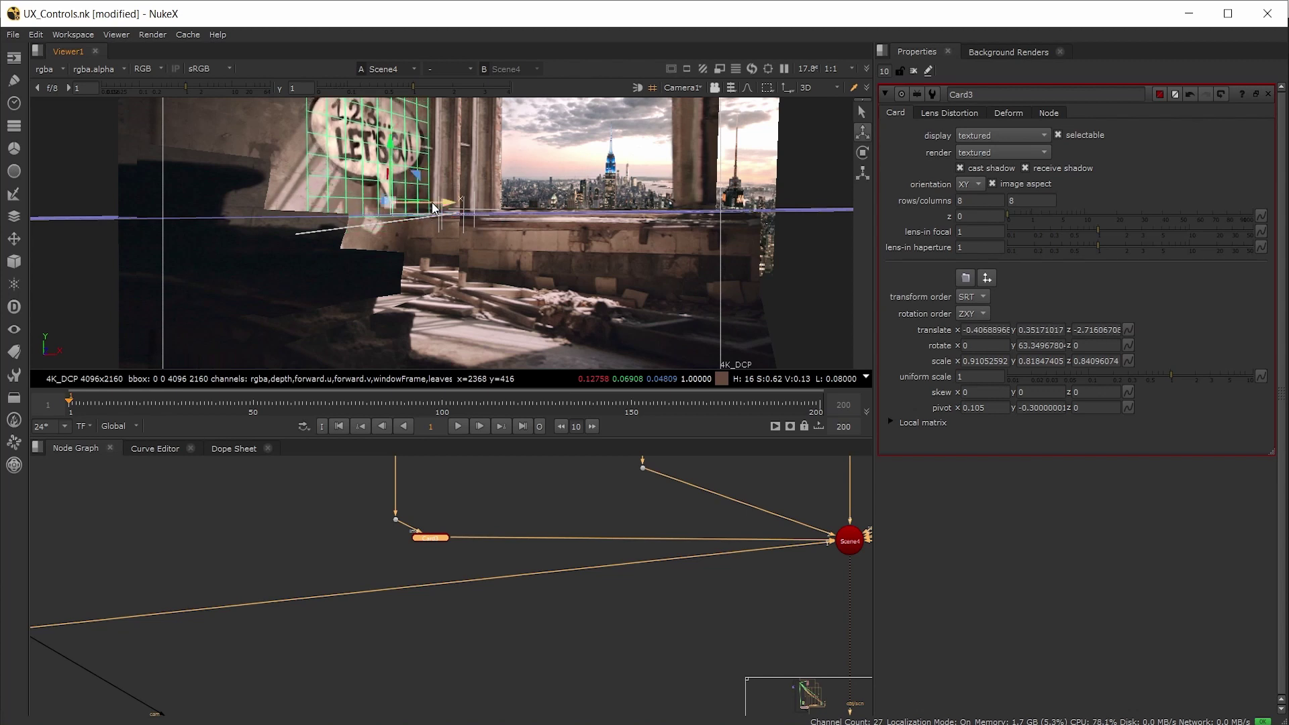
Return the viewer to the default camera and scale the graffiti card down to about 0.74, 0.70, 0.79
{"action": "left_click", "coordinate": [690, 91]}
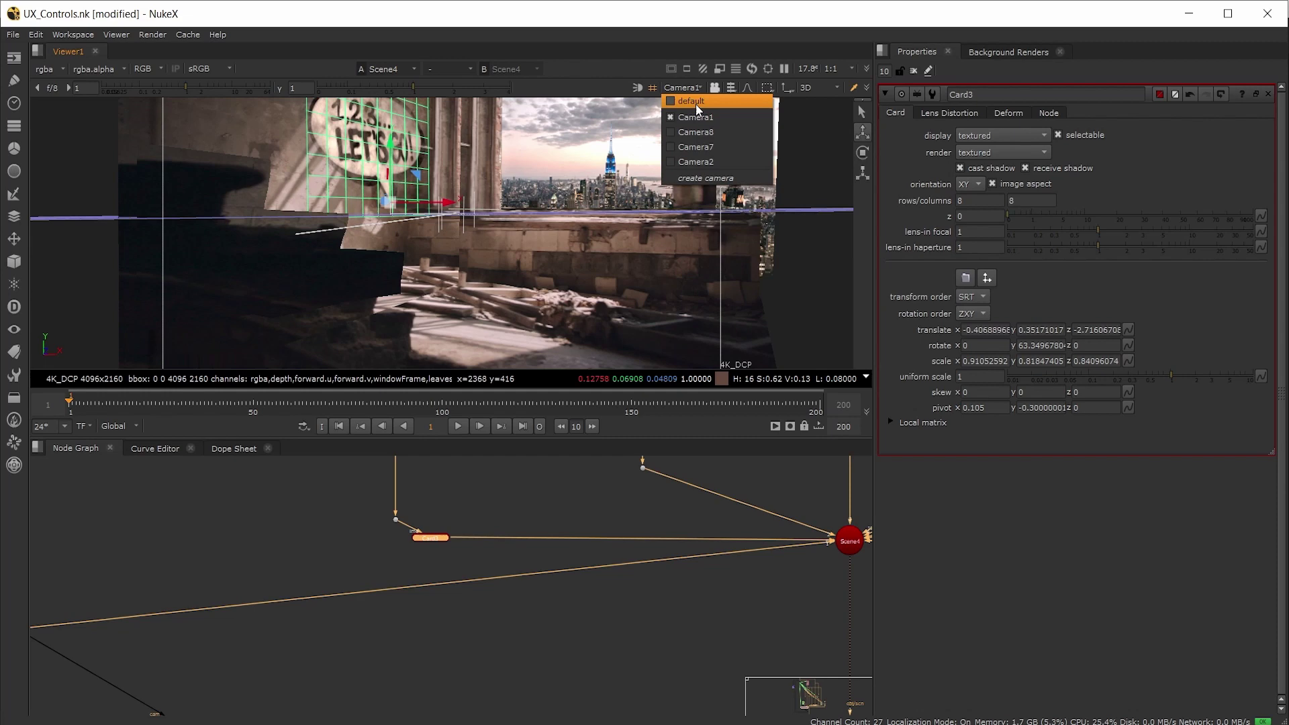
{"action": "left_click", "coordinate": [696, 103]}
{"action": "left_click_drag", "start_coordinate": [626, 272], "coordinate": [568, 298]}
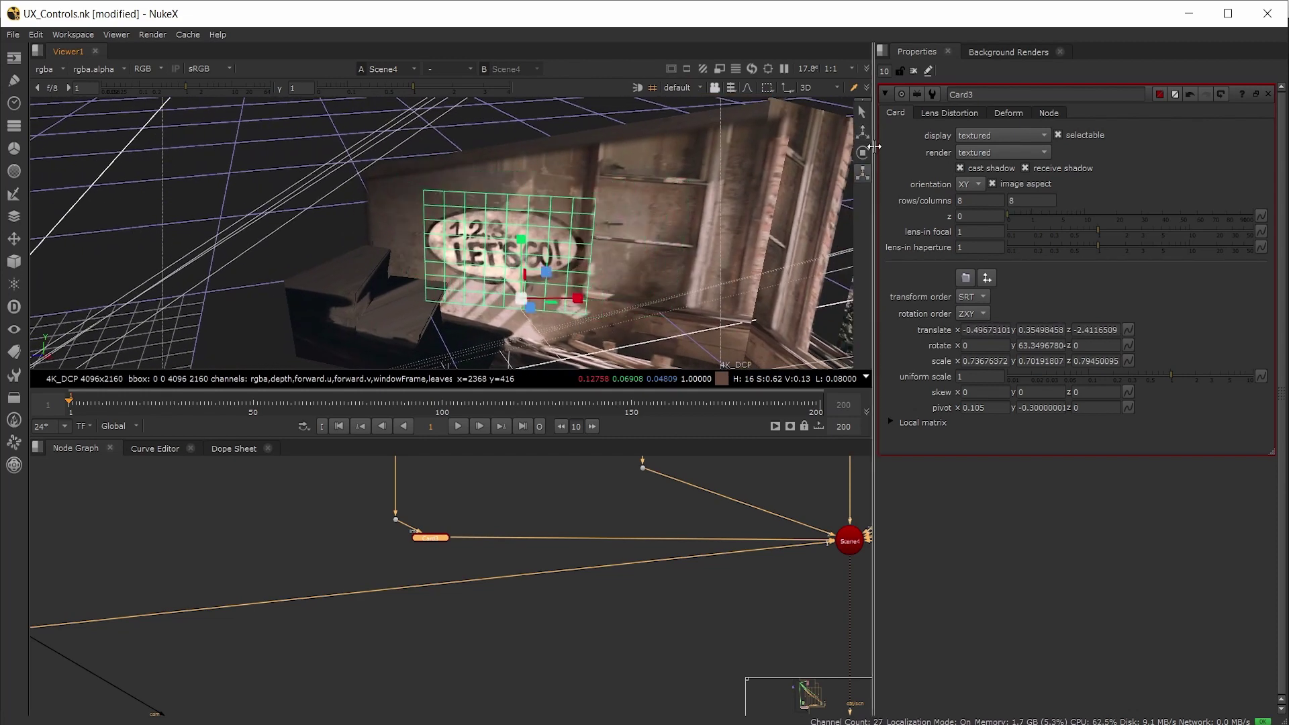
Move the graffiti card against the wall, to about X -0.60, Y 0.36, Z -2.46
{"action": "left_click", "coordinate": [863, 132]}
{"action": "left_click_drag", "start_coordinate": [571, 232], "coordinate": [695, 236], "text": "ctrl"}
{"action": "left_click_drag", "start_coordinate": [514, 293], "coordinate": [499, 293]}
{"action": "left_click_drag", "start_coordinate": [605, 288], "coordinate": [541, 312], "text": "ctrl"}
In Object transform space, rotate the graffiti card to about X 2.11, Y 59.03, Z -0.23
{"action": "key", "text": "ctrl+t"}
{"action": "key", "text": "ctrl+z"}
{"action": "middle_click_drag", "start_coordinate": [567, 272], "coordinate": [567, 213]}
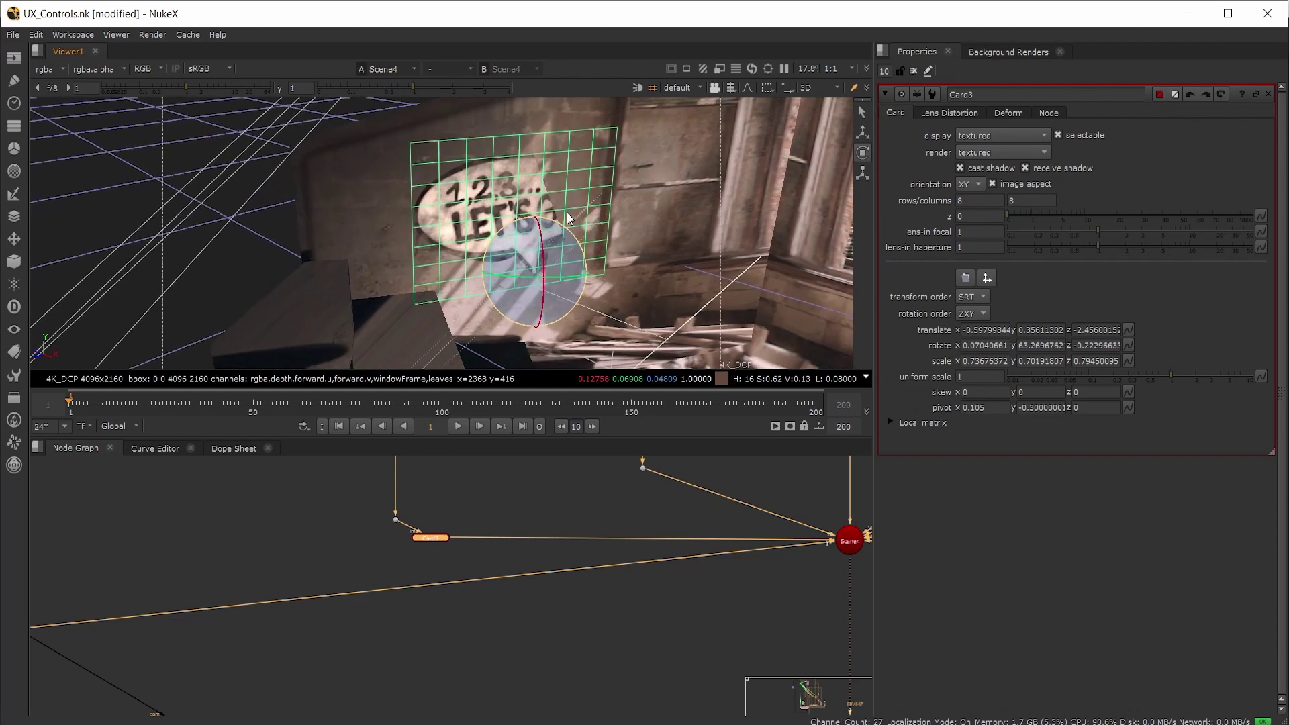
{"action": "left_click", "coordinate": [786, 90]}
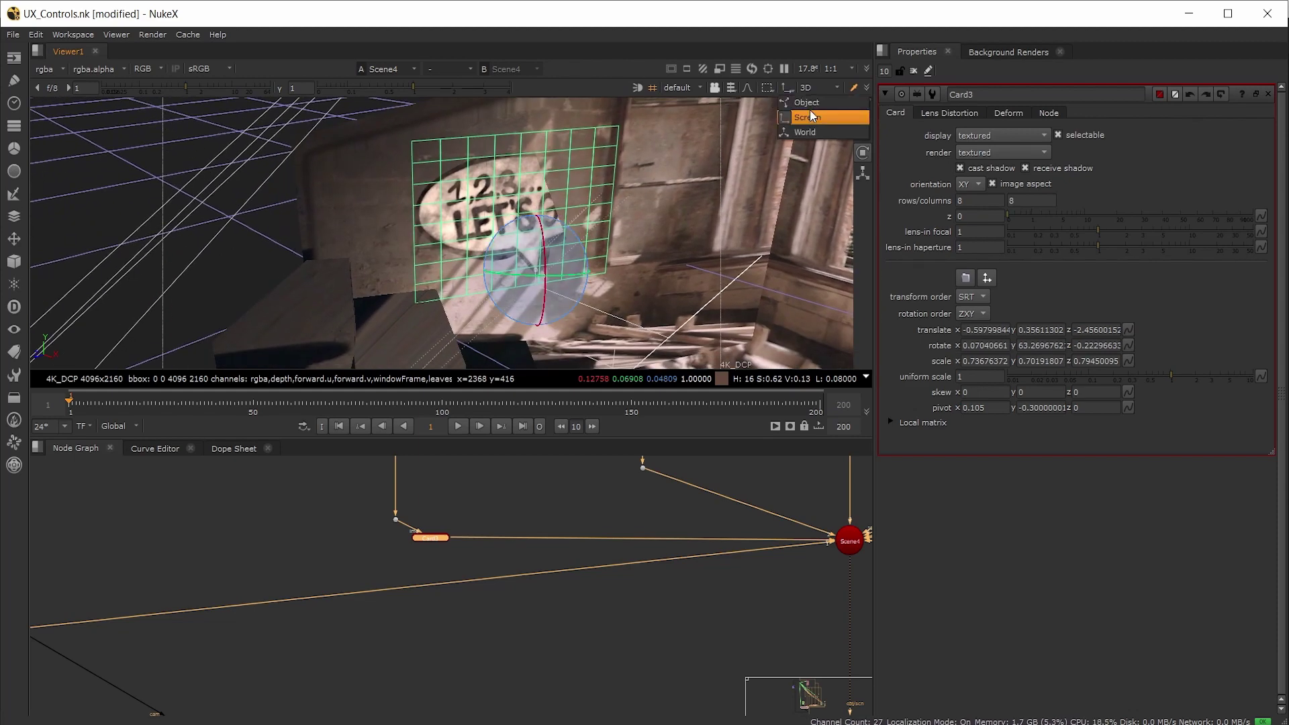
{"action": "left_click", "coordinate": [810, 107]}
{"action": "left_click_drag", "start_coordinate": [568, 290], "coordinate": [553, 265]}
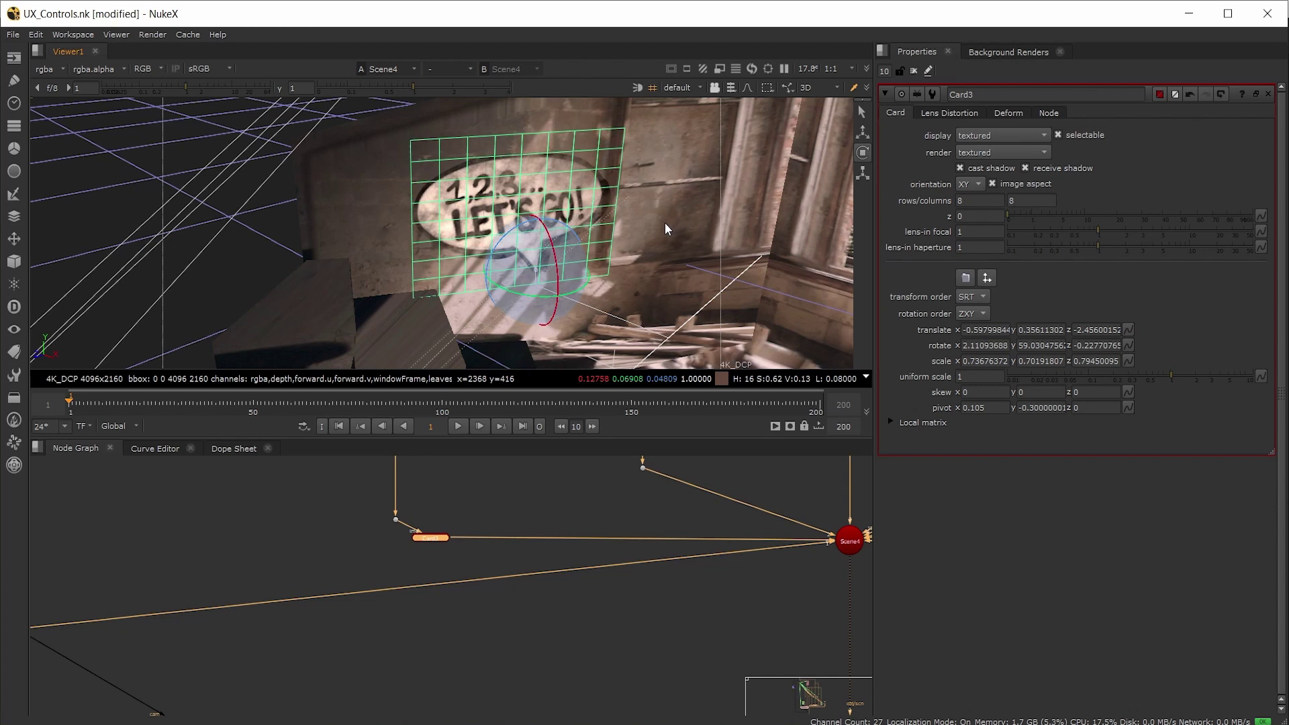
Activate the translate handles and show the final Merge4 composite in the viewer
{"action": "left_click", "coordinate": [863, 132]}
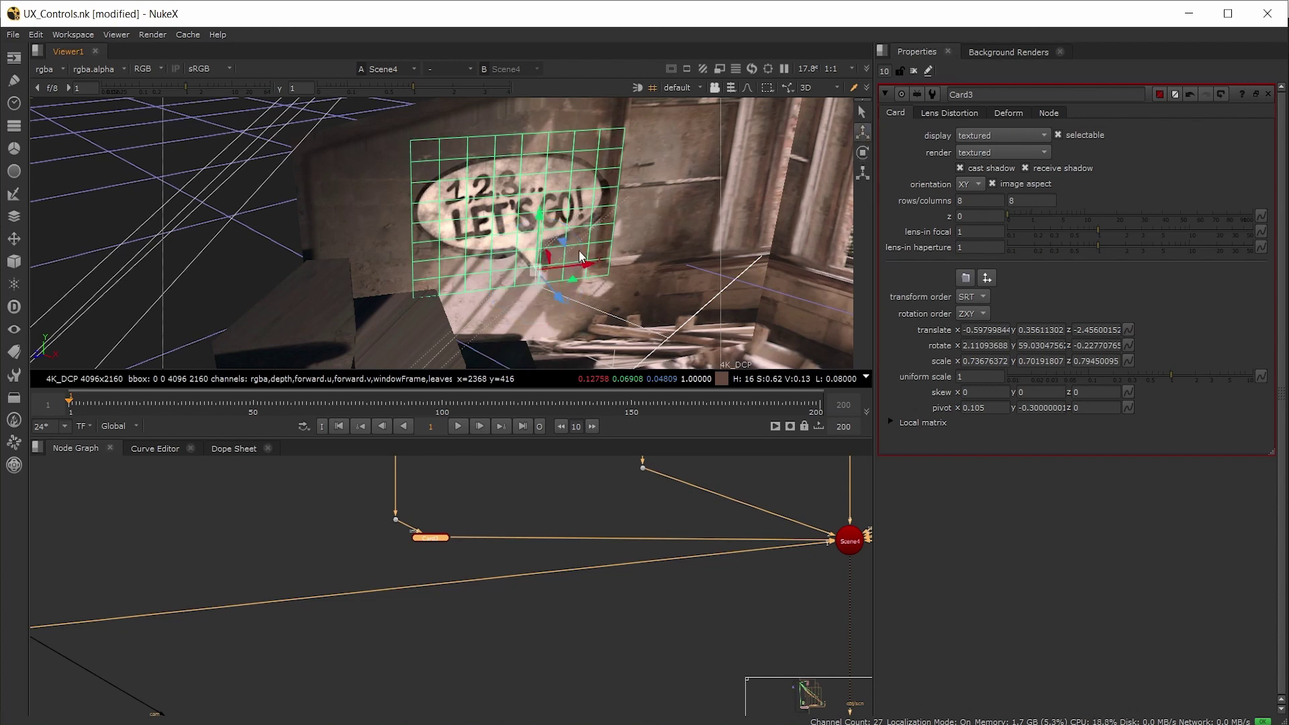
{"action": "left_click", "coordinate": [590, 654]}
{"action": "scroll", "coordinate": [583, 652], "scroll_direction": "down", "scroll_amount": 5}
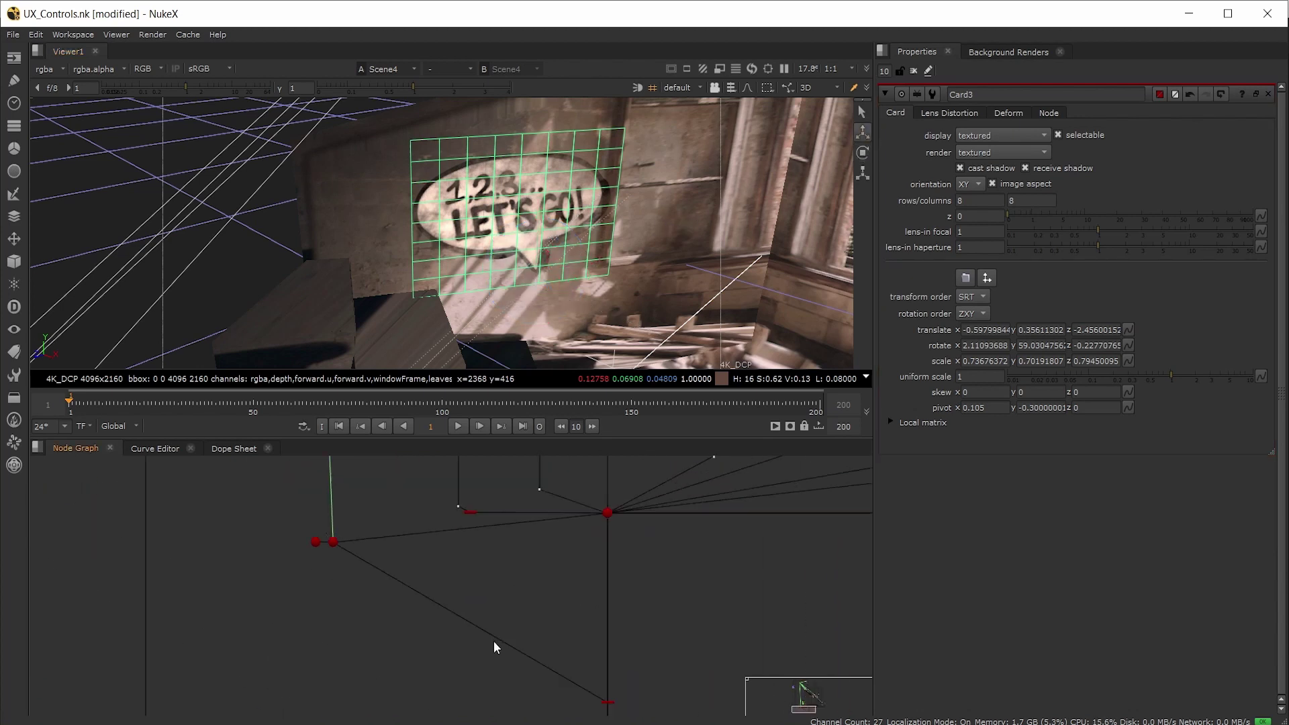
{"action": "middle_click_drag", "start_coordinate": [493, 640], "coordinate": [473, 532]}
{"action": "scroll", "coordinate": [545, 584], "scroll_direction": "up", "scroll_amount": 5}
{"action": "left_click_drag", "start_coordinate": [561, 504], "coordinate": [499, 527]}
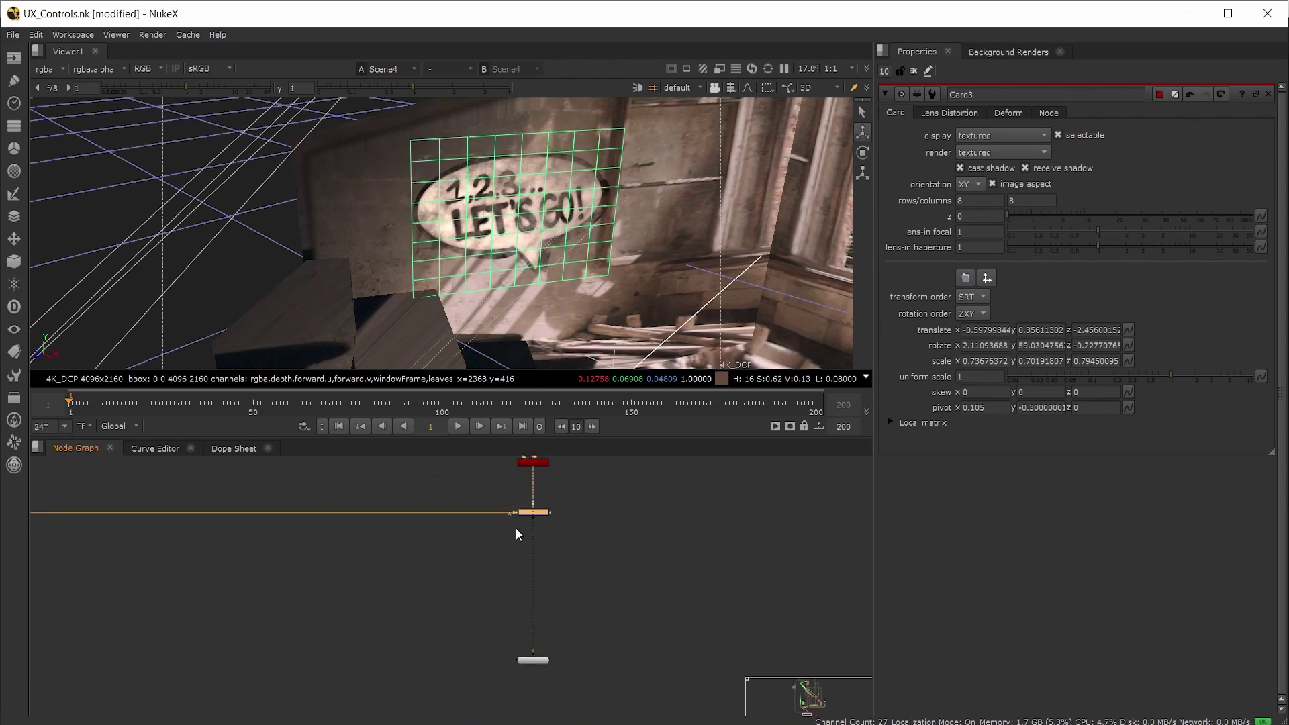
{"action": "key", "text": "1"}
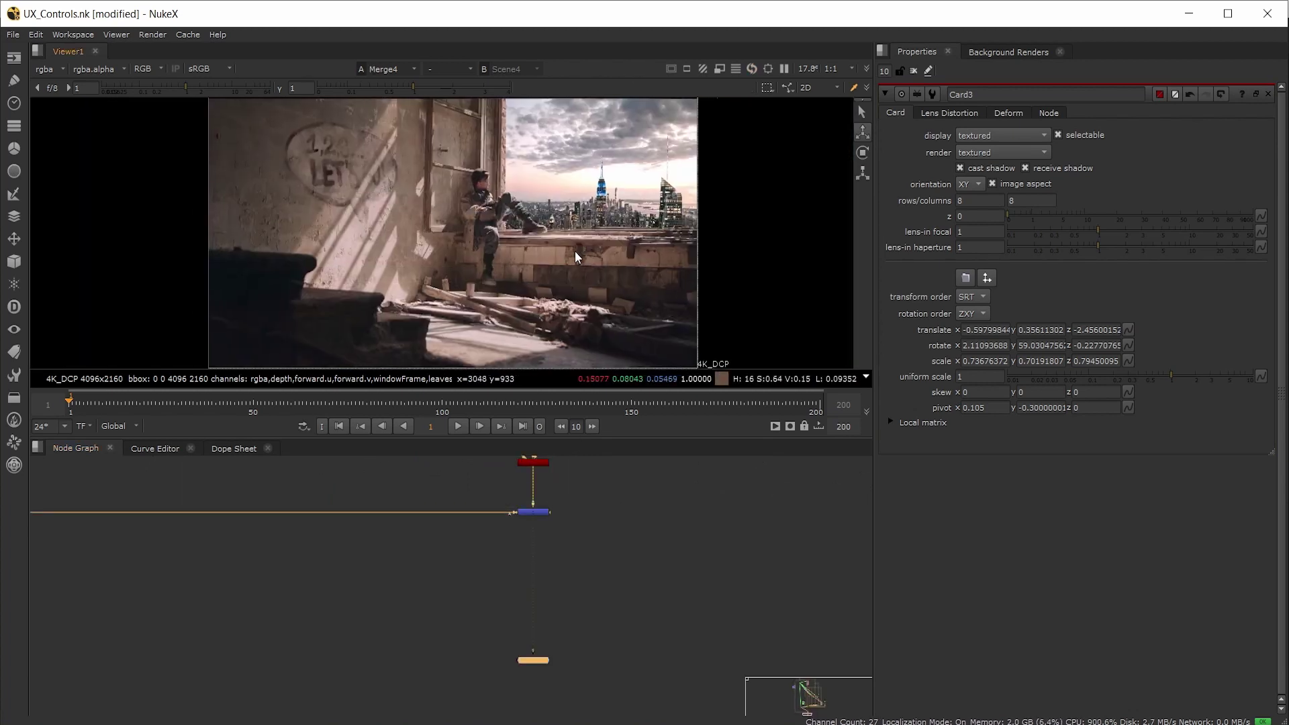
{"action": "middle_click_drag", "start_coordinate": [574, 251], "coordinate": [603, 264]}
Select the graffiti card's node and move the card over the composite to about X -0.61, Y 0.38, Z -2.43
{"action": "middle_click_drag", "start_coordinate": [556, 533], "coordinate": [562, 661]}
{"action": "middle_click_drag", "start_coordinate": [494, 567], "coordinate": [525, 619]}
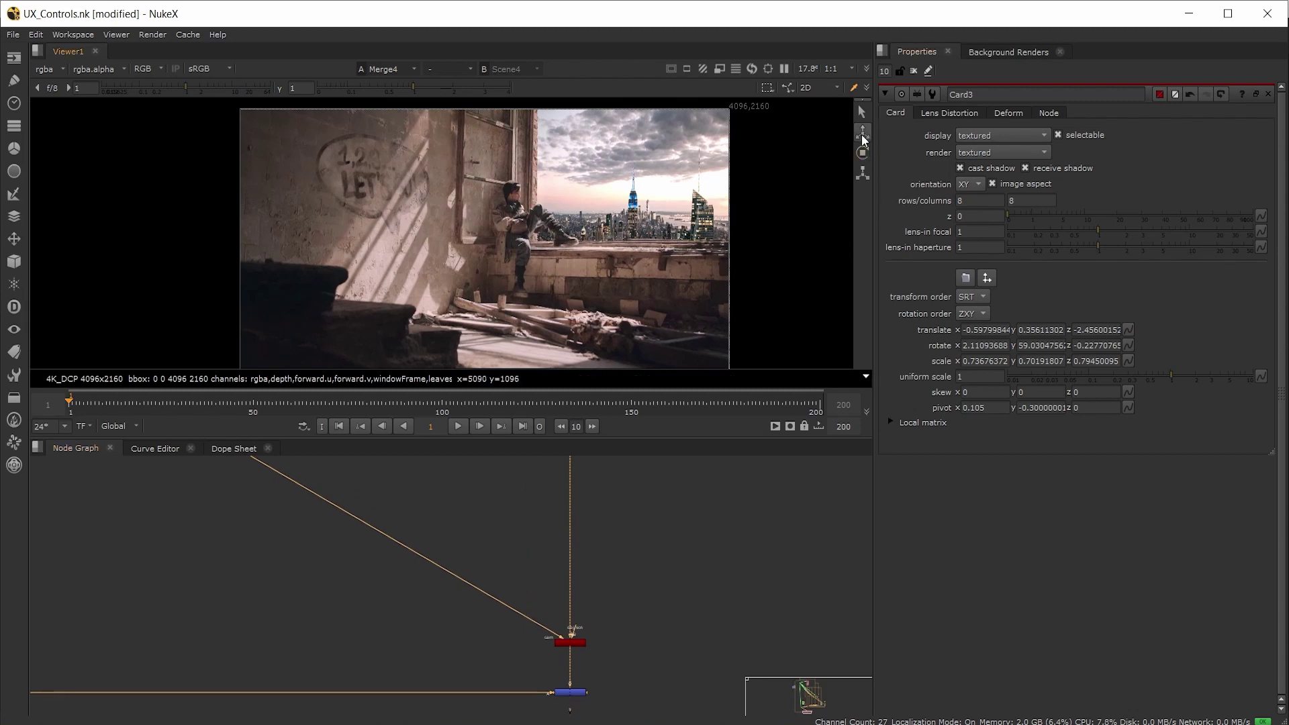
{"action": "middle_click_drag", "start_coordinate": [300, 568], "coordinate": [393, 684]}
{"action": "middle_click_drag", "start_coordinate": [262, 543], "coordinate": [450, 691]}
{"action": "middle_click_drag", "start_coordinate": [324, 560], "coordinate": [391, 671]}
{"action": "middle_click_drag", "start_coordinate": [560, 561], "coordinate": [469, 647]}
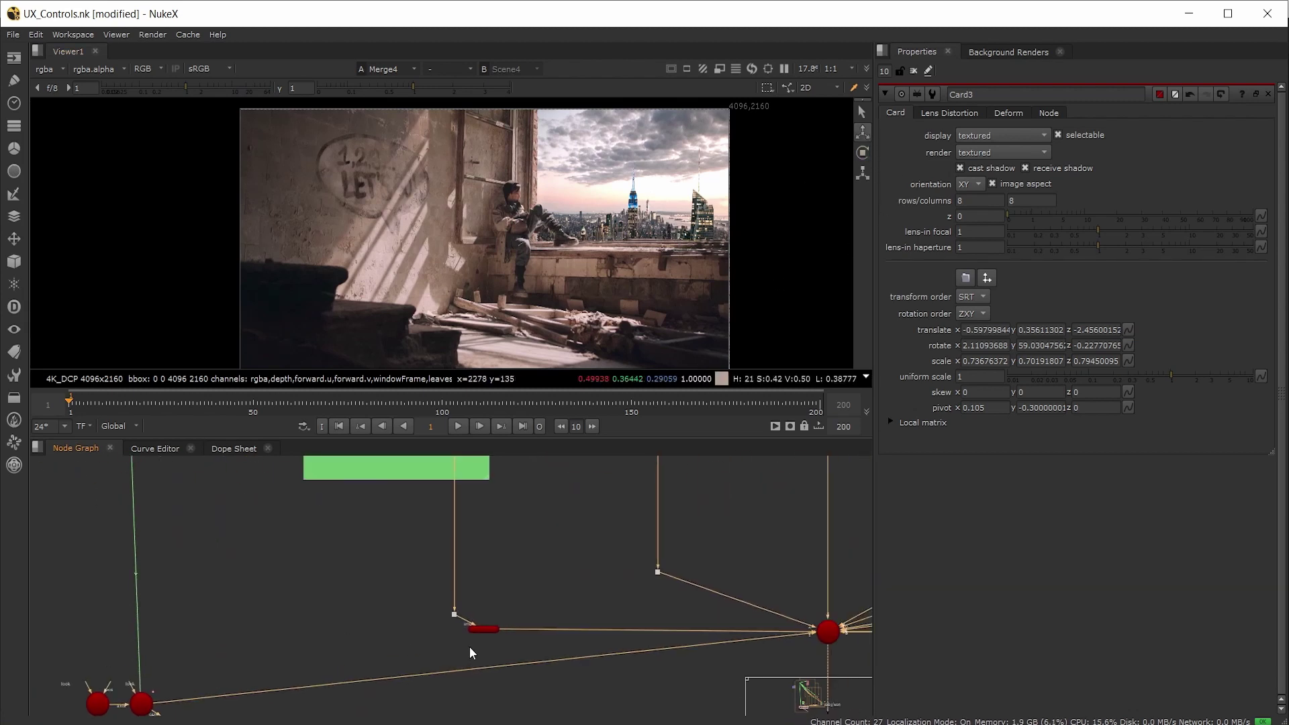
{"action": "left_click", "coordinate": [483, 629]}
{"action": "left_click_drag", "start_coordinate": [424, 235], "coordinate": [418, 238]}
{"action": "left_click_drag", "start_coordinate": [388, 177], "coordinate": [387, 171]}
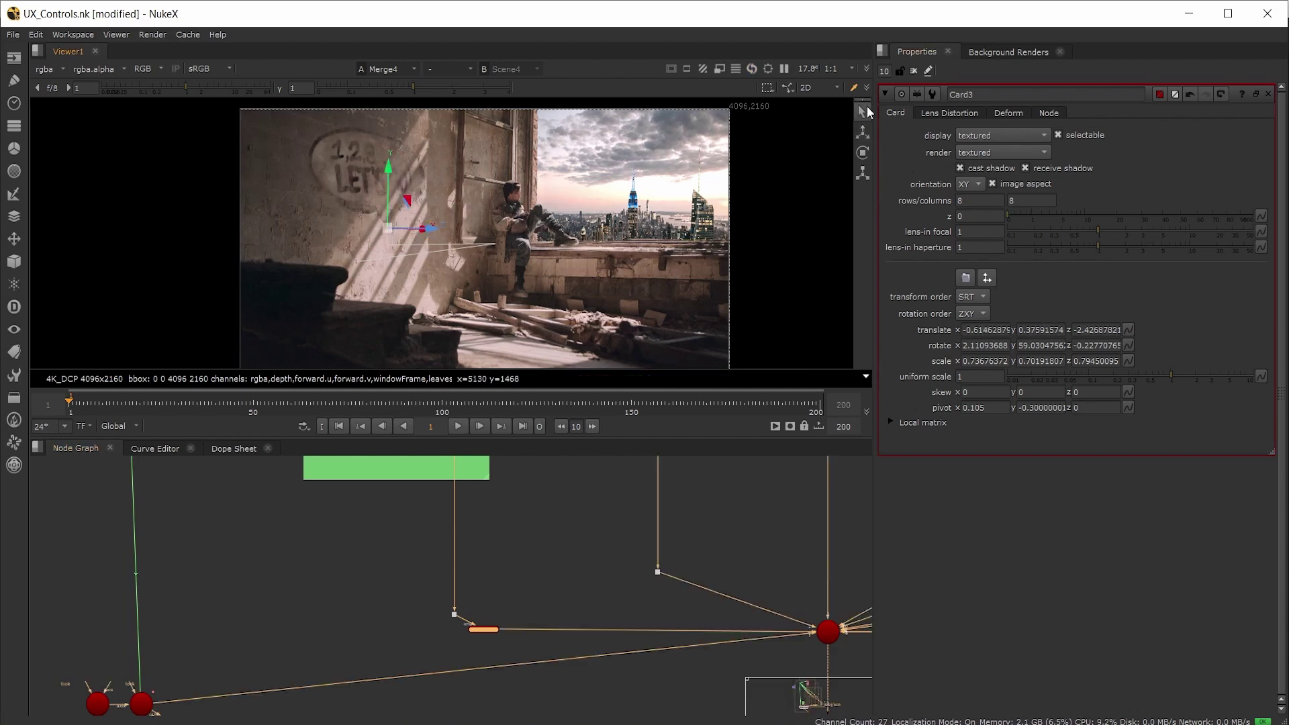
Clear the open node properties and show the composite fitted in a maximized viewer
{"action": "left_click", "coordinate": [914, 71]}
{"action": "key", "text": "f"}
{"action": "key", "text": "space"}
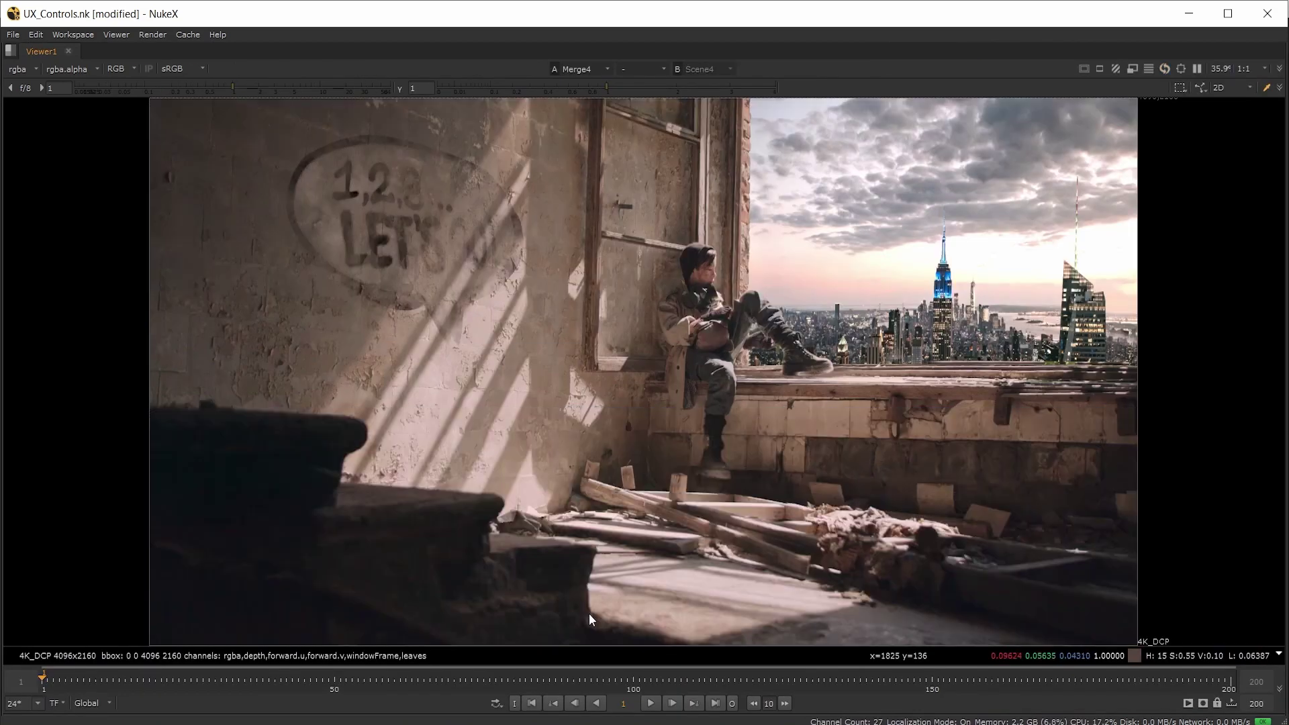